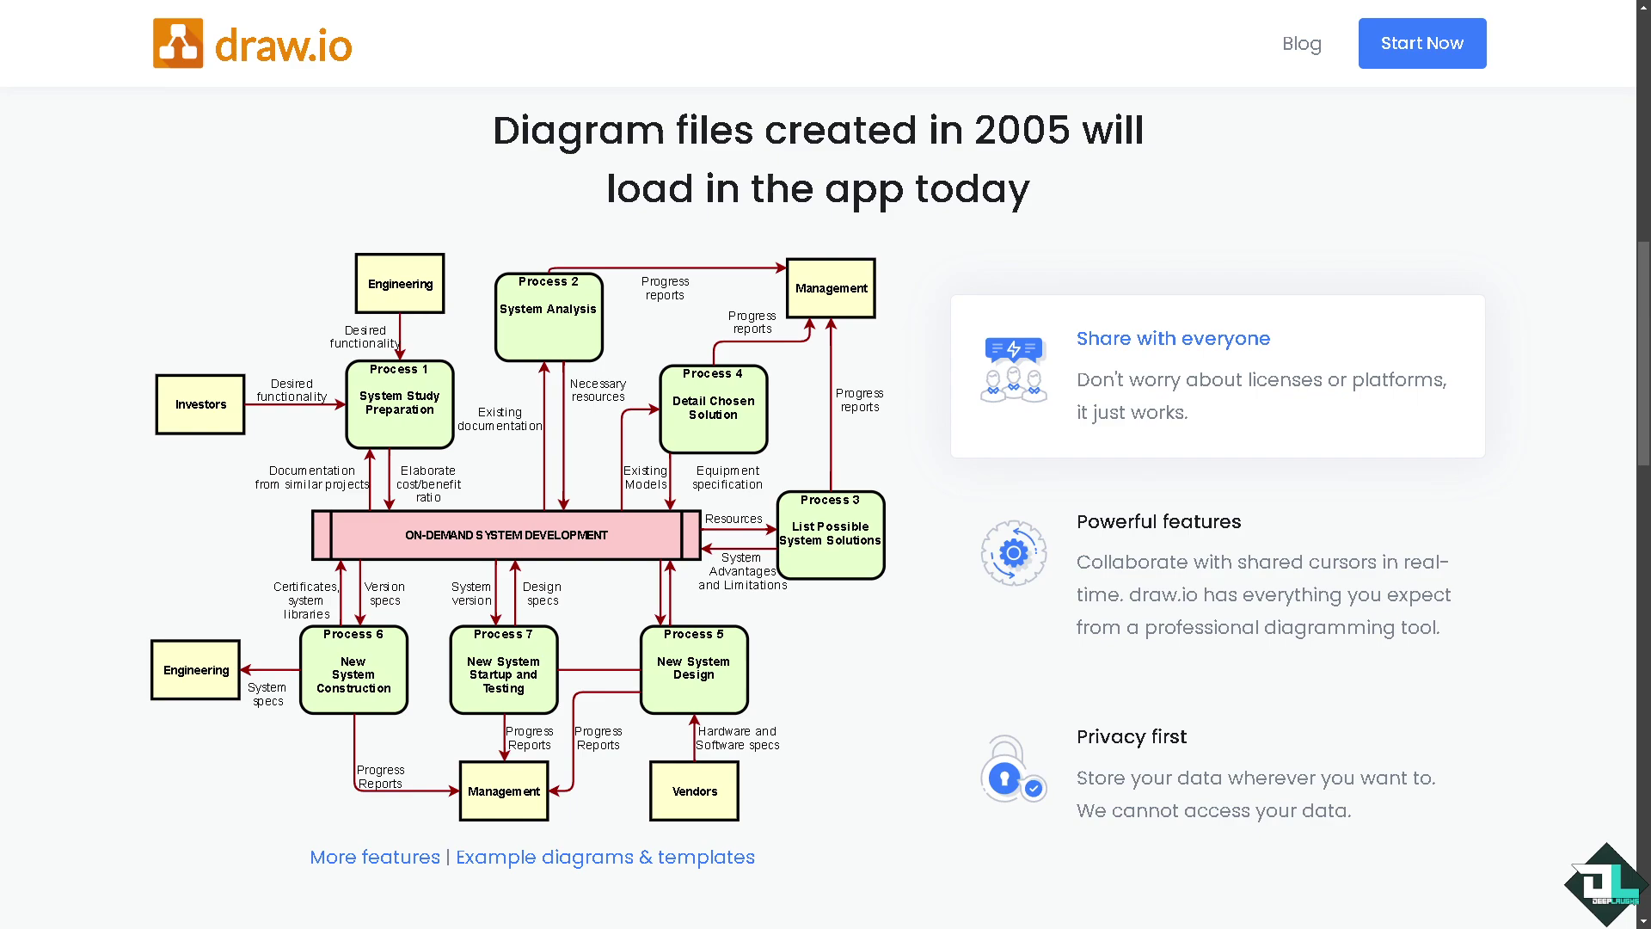
{"action": "scroll", "coordinate": [825, 516], "scroll_direction": "up", "scroll_amount": 10}
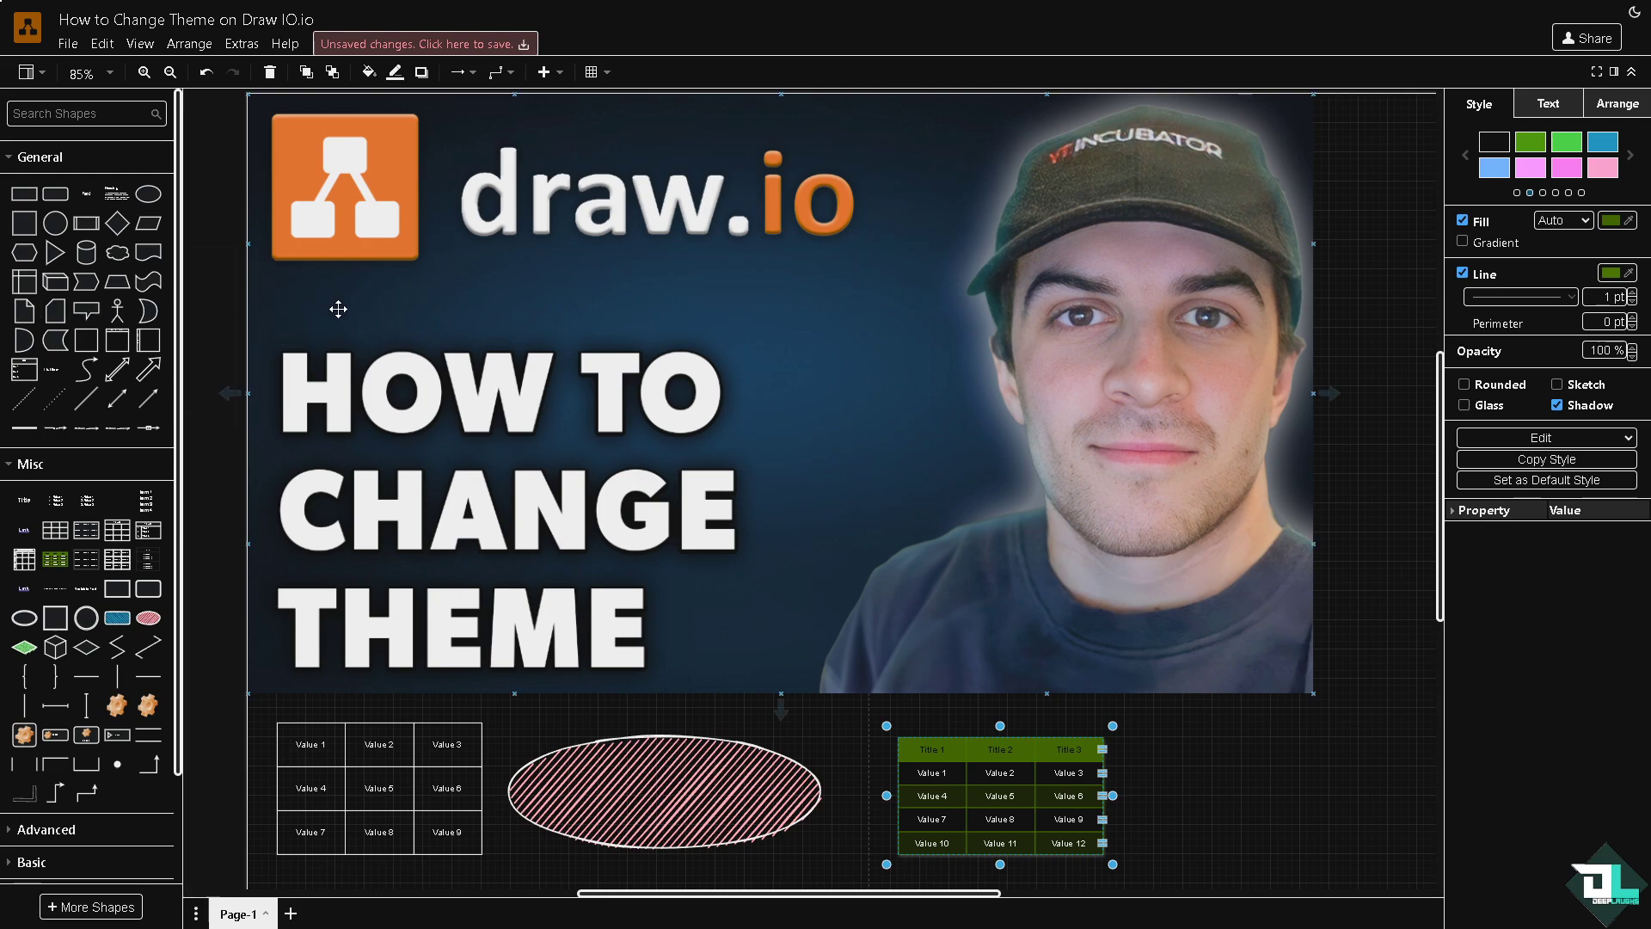
Step: Pick a new interface theme under Extras > Theme and accept the restart notice
{"action": "left_click", "coordinate": [242, 44]}
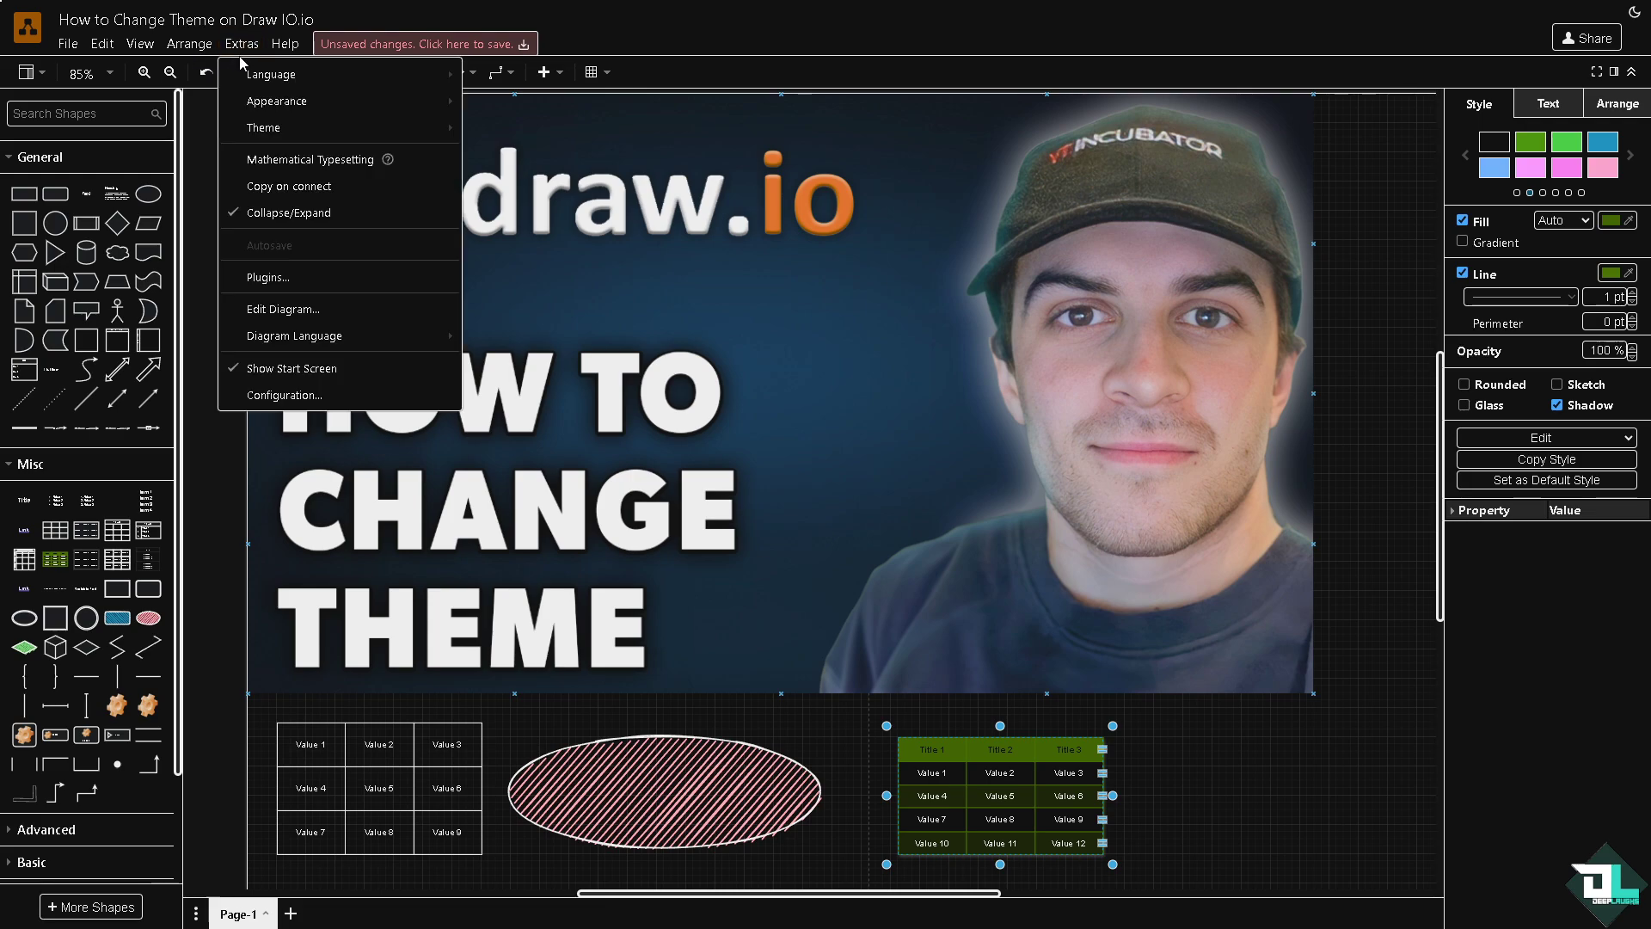
{"action": "mouse_move", "coordinate": [265, 128]}
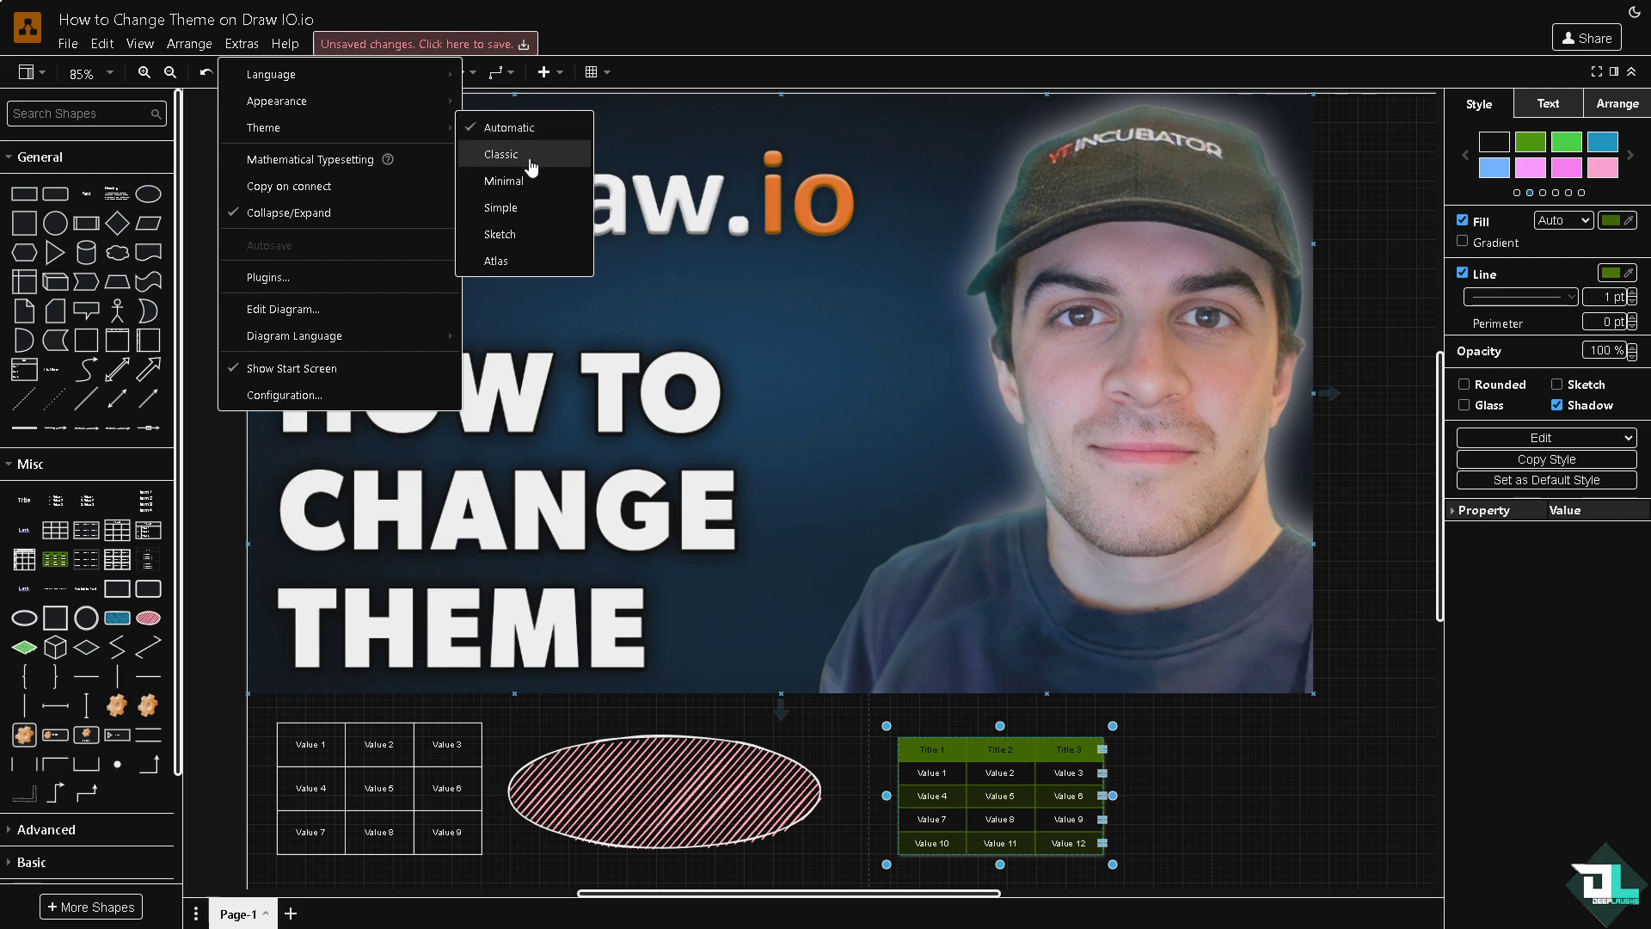
{"action": "left_click", "coordinate": [525, 234]}
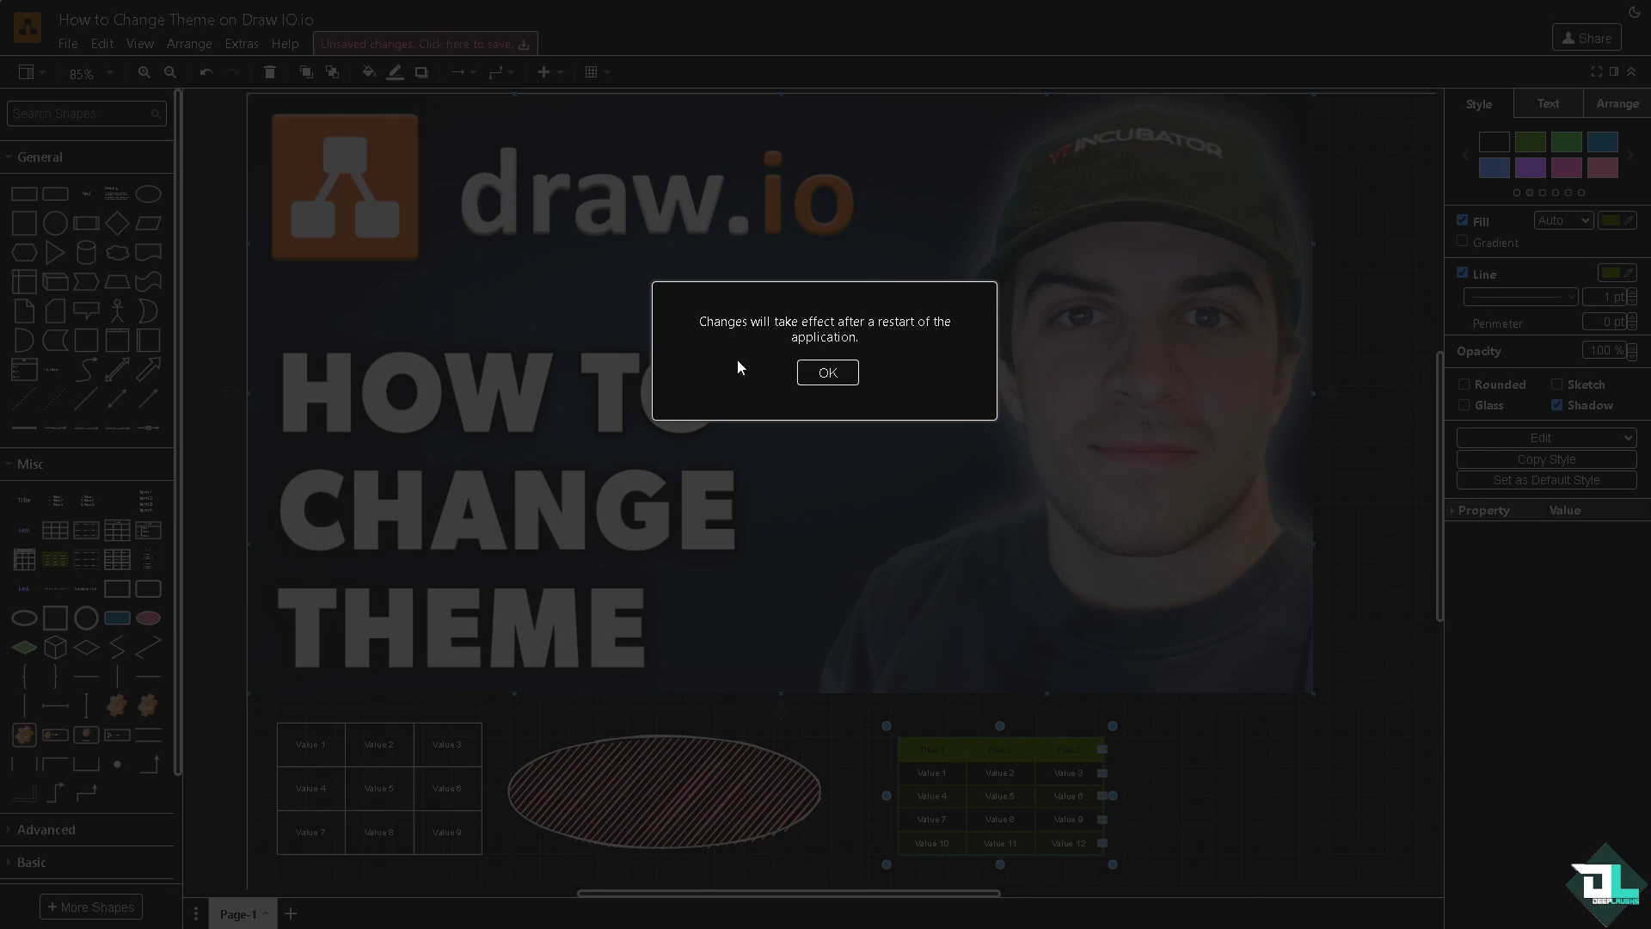
{"action": "left_click", "coordinate": [827, 374]}
Step: Change to another interface theme under Extras > Theme and dismiss the restart notice
{"action": "left_click", "coordinate": [241, 44]}
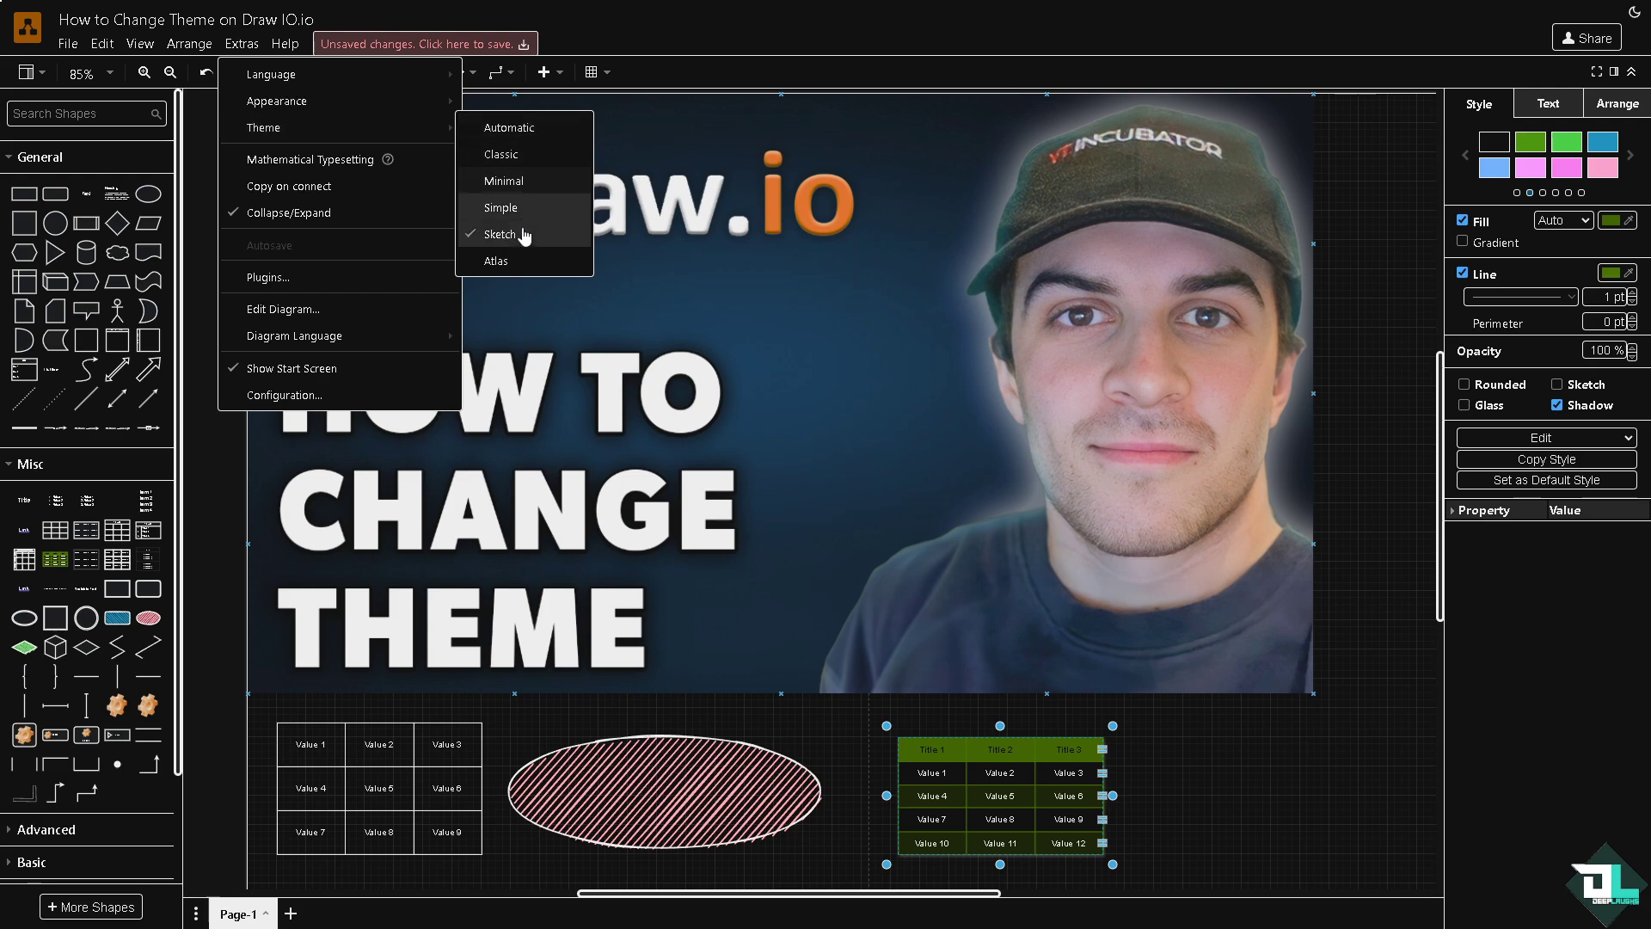
{"action": "left_click", "coordinate": [516, 263]}
{"action": "left_click", "coordinate": [850, 375]}
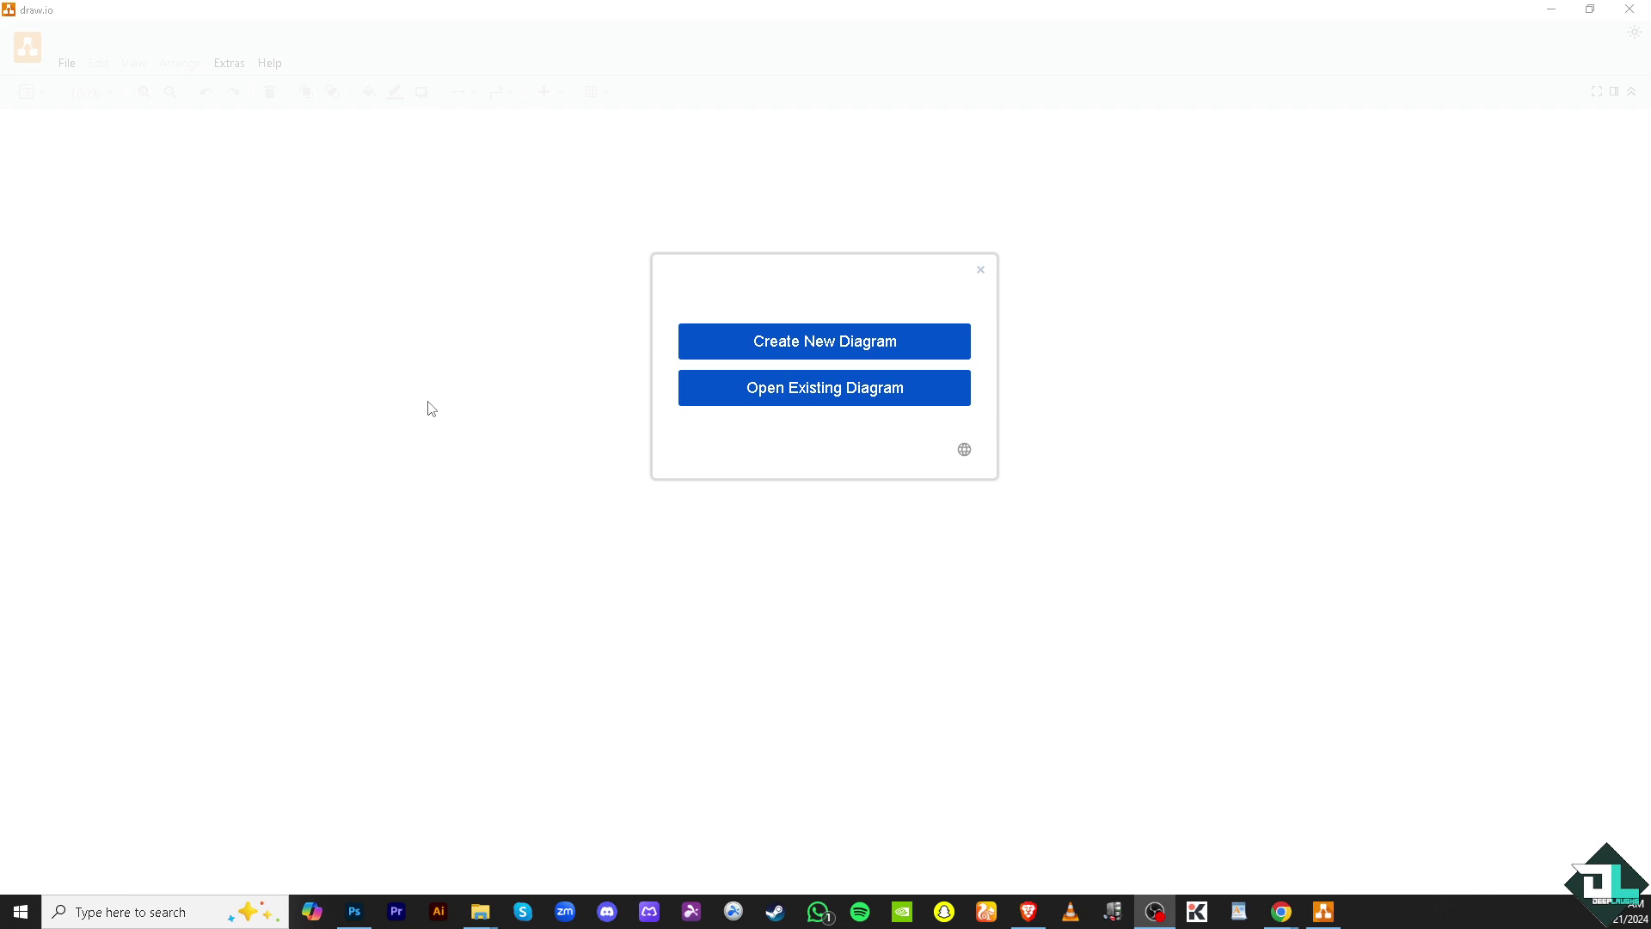
Step: Create 'How to Change Theme on Draw IO' from the Flowchart template
{"action": "left_click", "coordinate": [829, 345]}
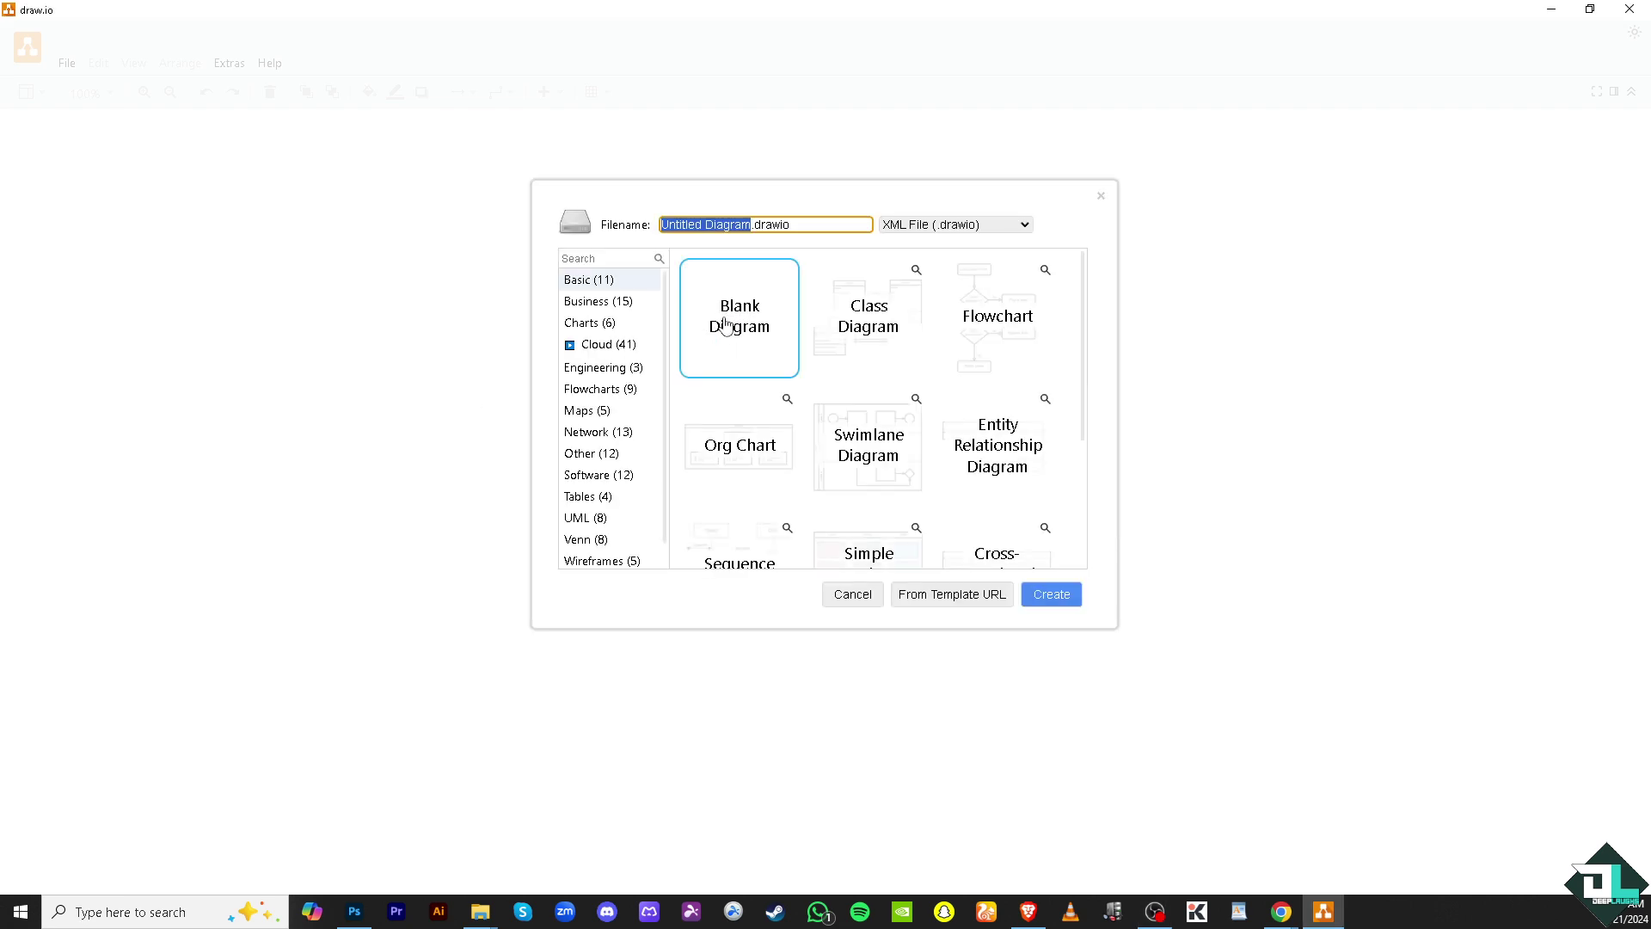
{"action": "type", "text": "How to Change Theme on Draw IO.dra"}
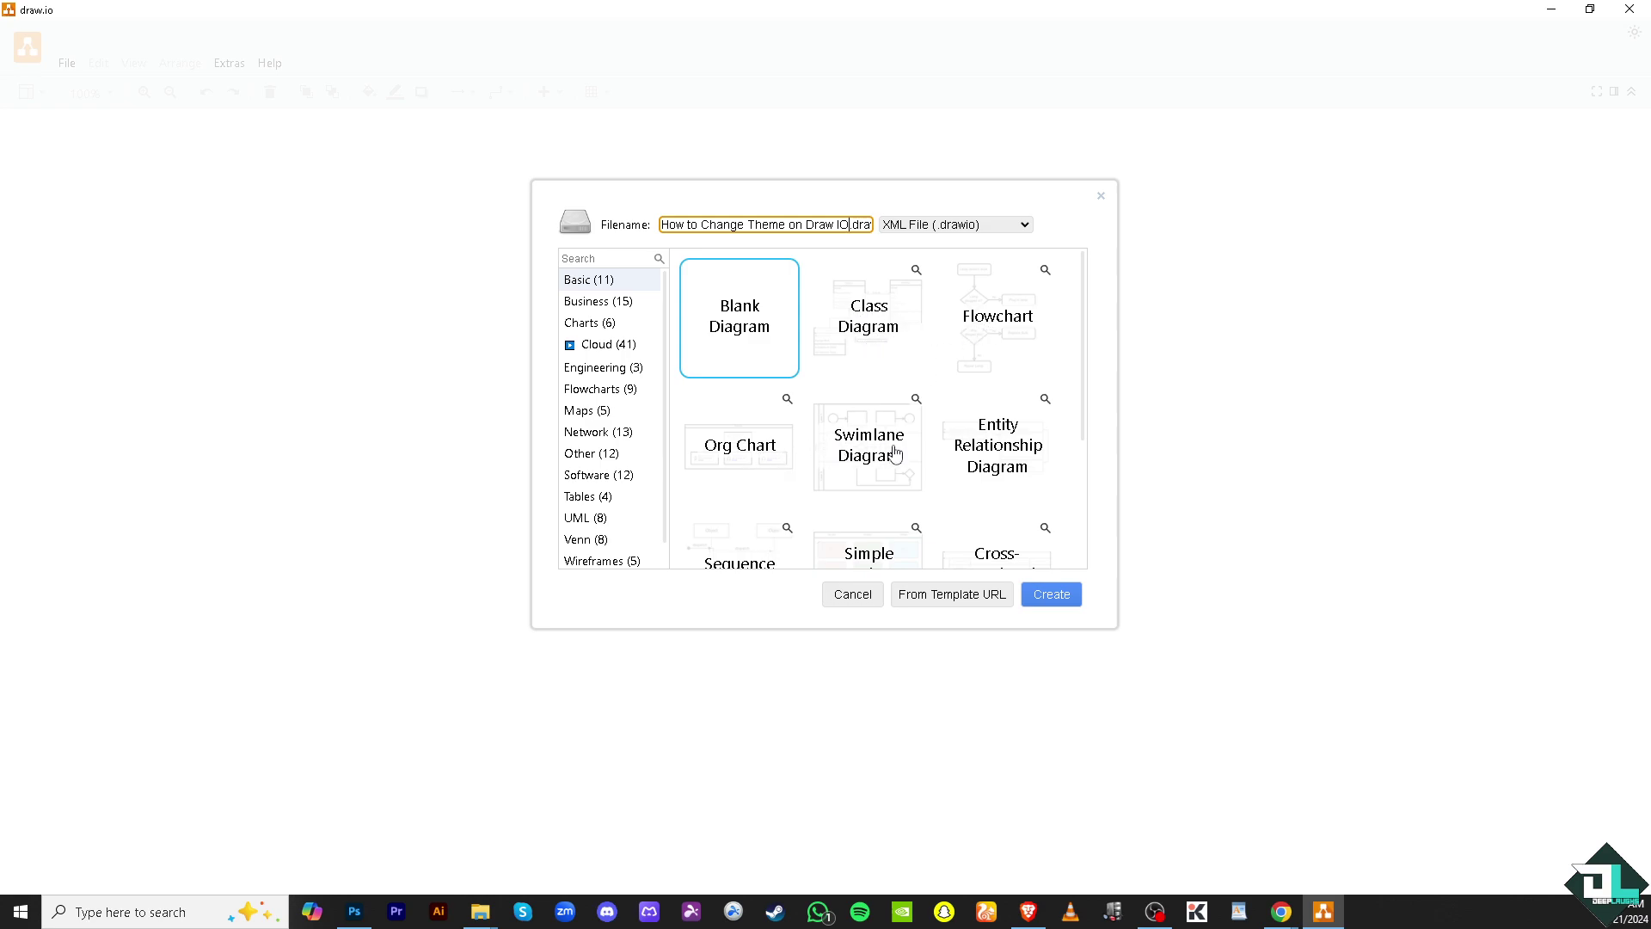
{"action": "left_click", "coordinate": [1013, 332]}
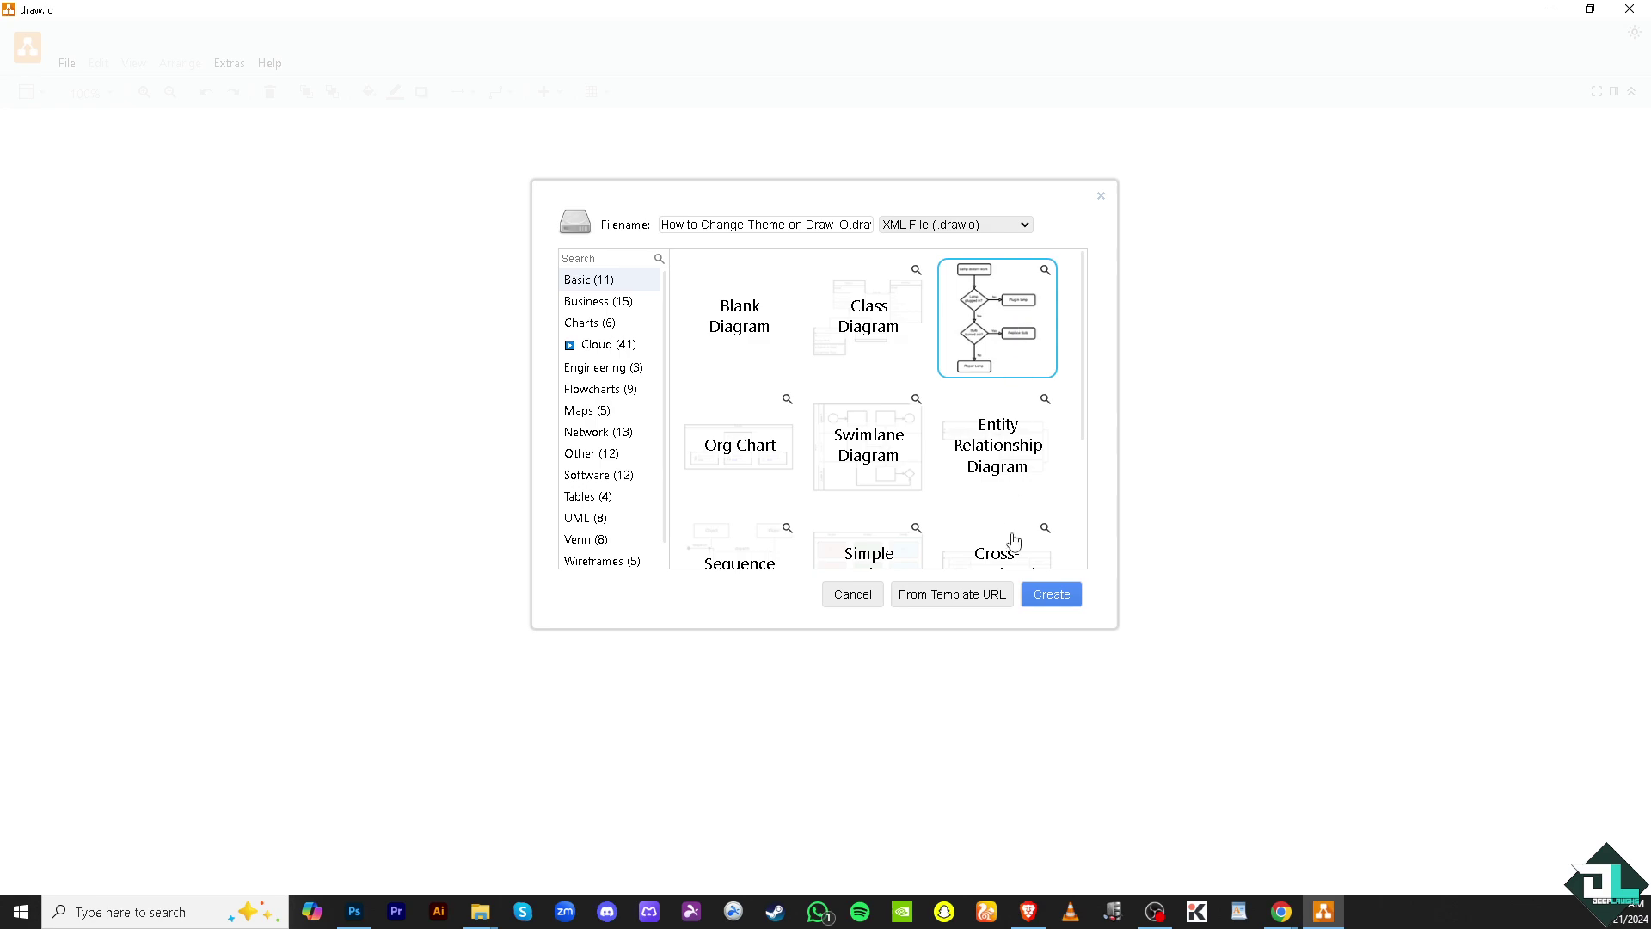
{"action": "left_click", "coordinate": [1058, 595]}
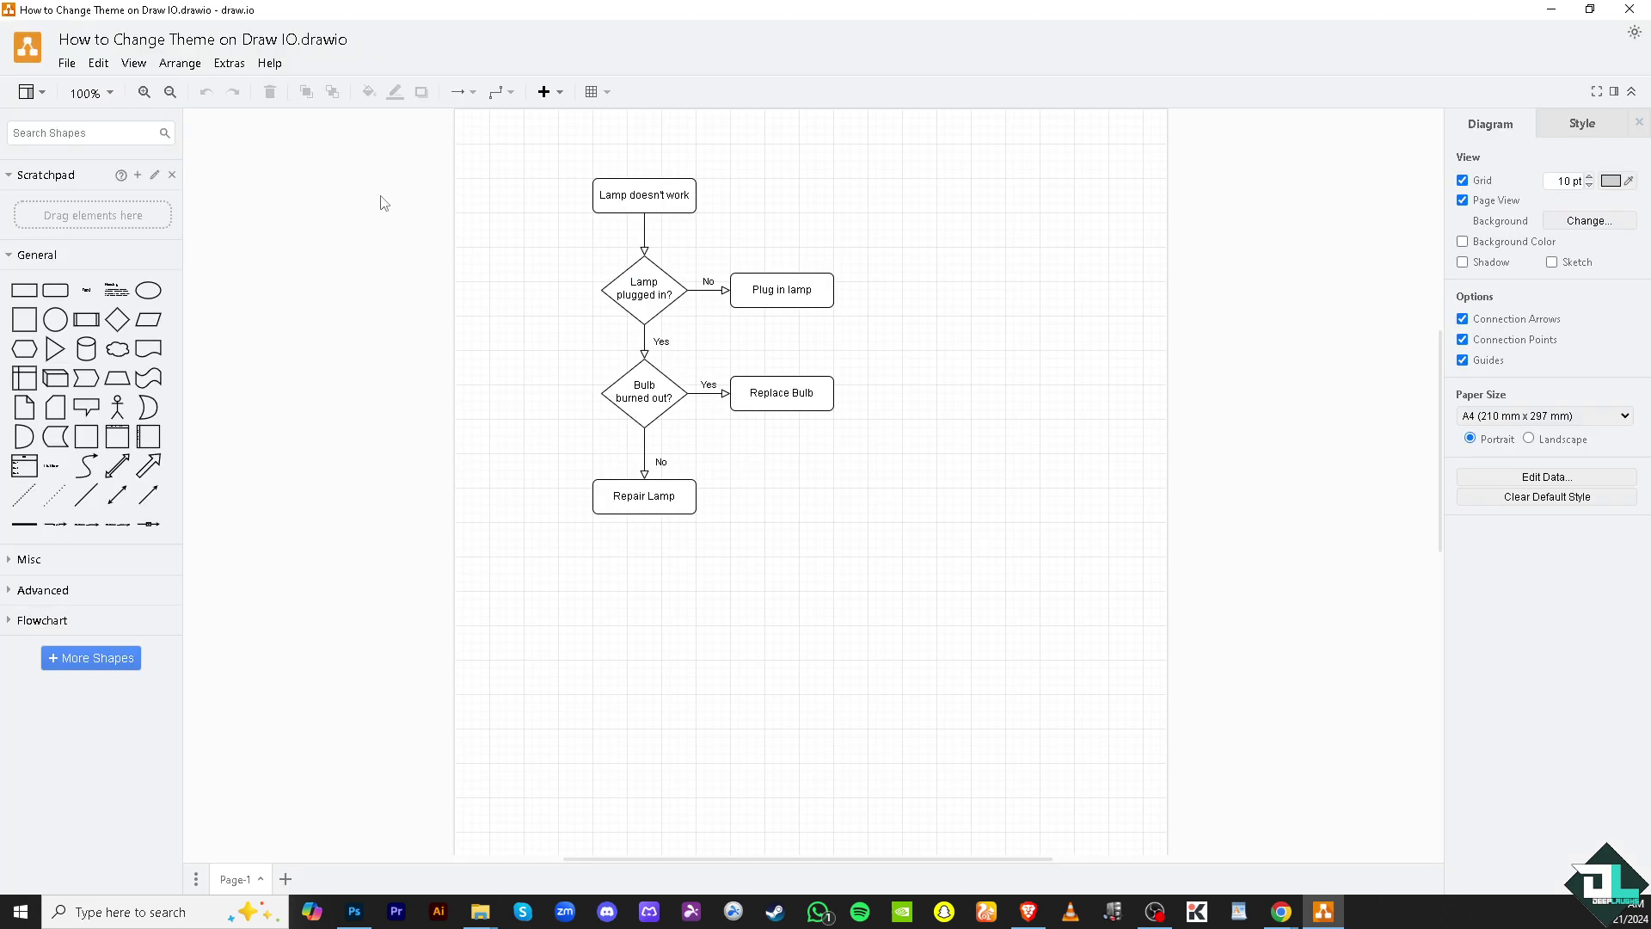
Step: Switch back to draw.io and choose the Sketch interface theme under Extras > Theme
{"action": "key", "text": "alt+Tab"}
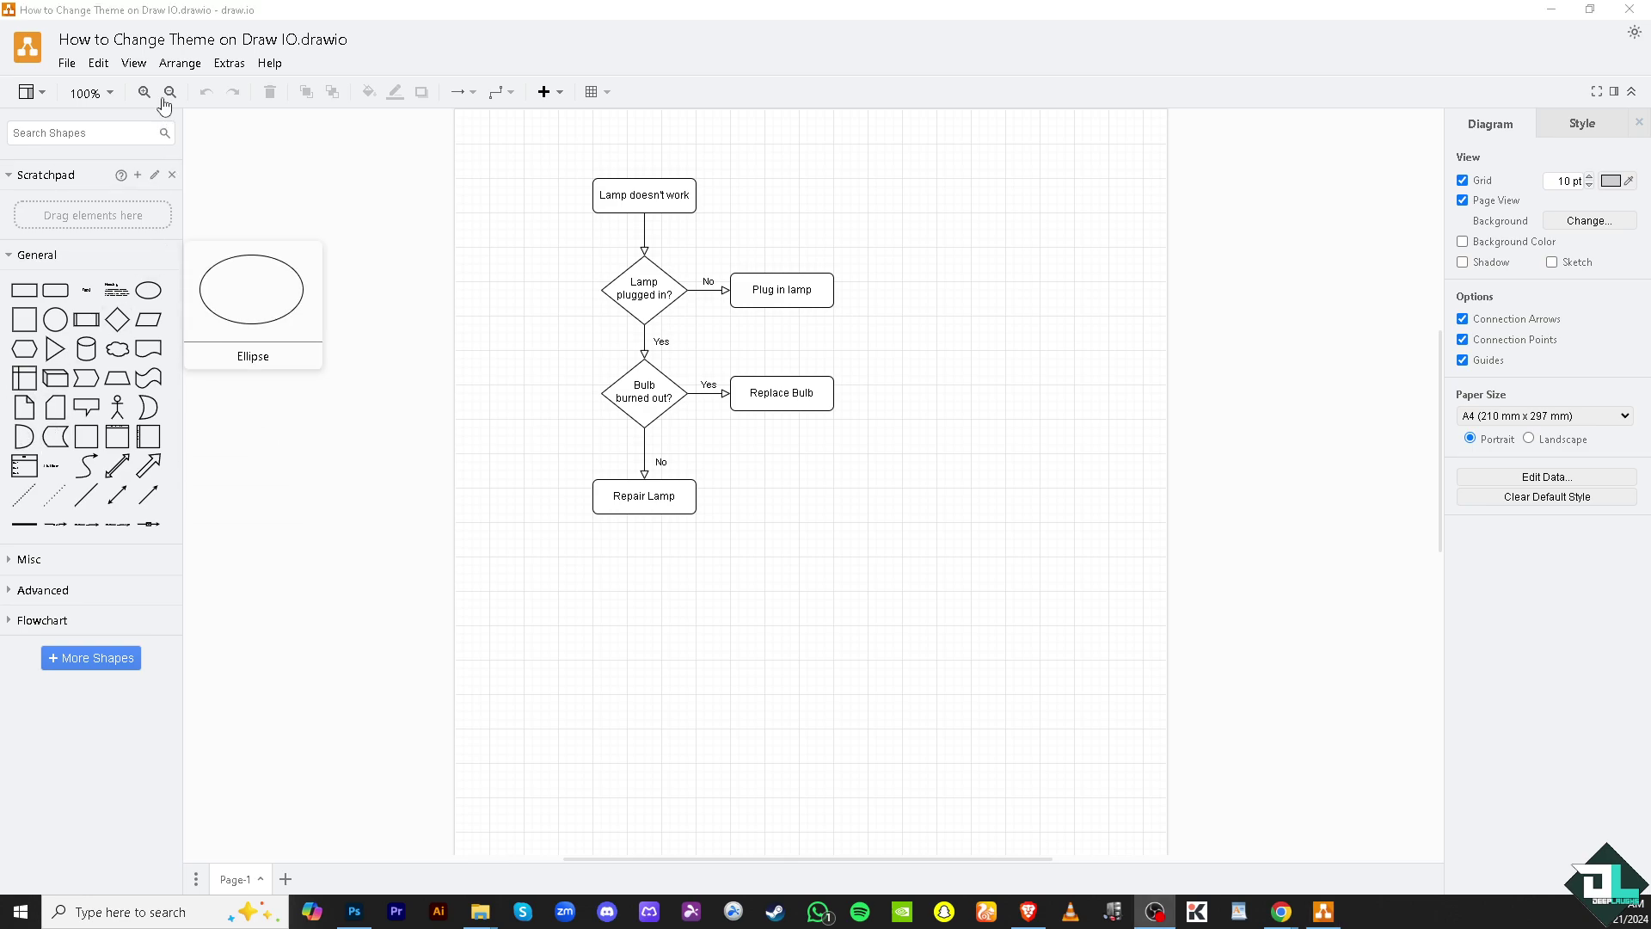
{"action": "left_click", "coordinate": [230, 63]}
{"action": "mouse_move", "coordinate": [323, 145]}
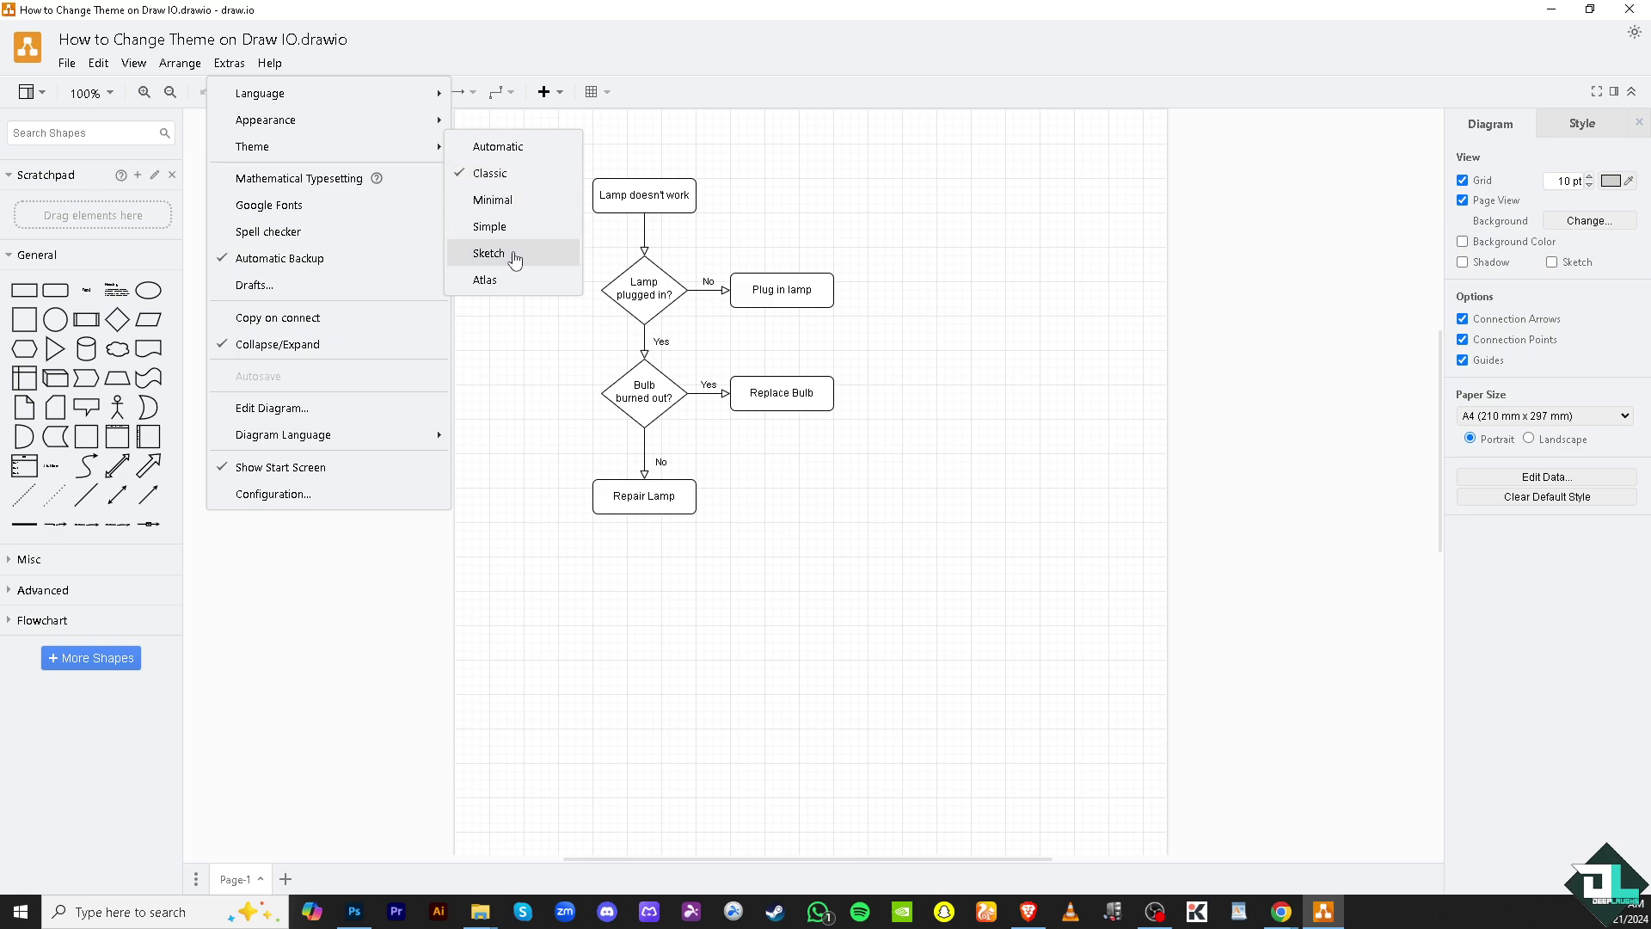
{"action": "left_click", "coordinate": [513, 255]}
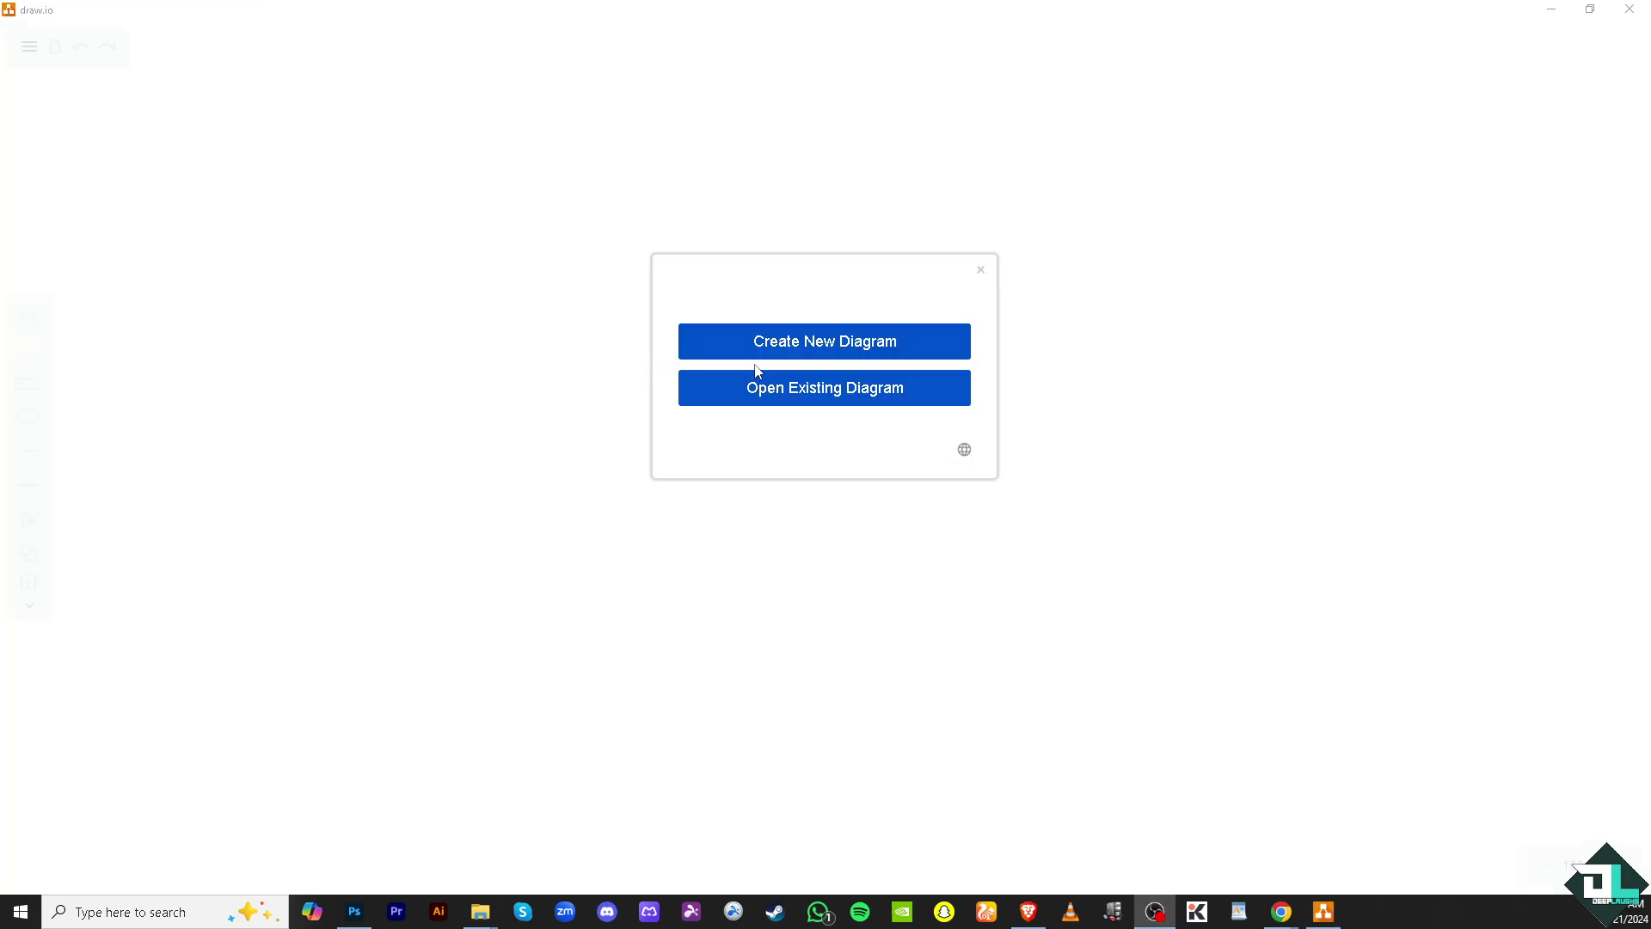
Step: Create 'How to Change Theme on Draw IO' from the Class Diagram template
{"action": "left_click", "coordinate": [772, 340]}
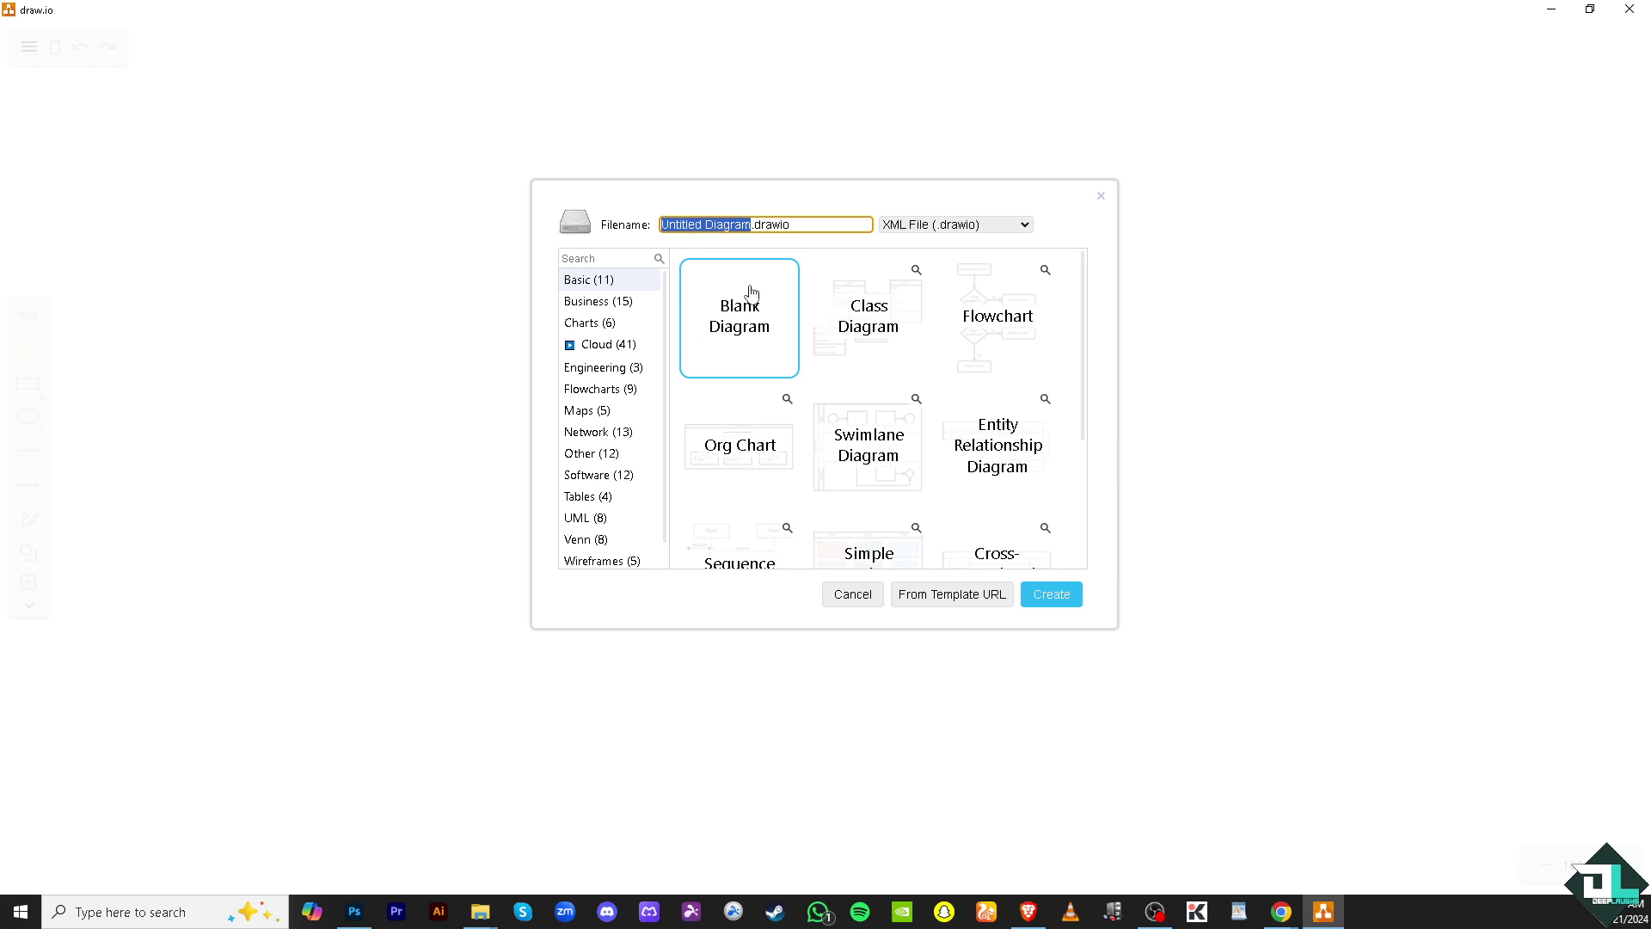
{"action": "type", "text": "How to Change Theme on Draw IO.dra"}
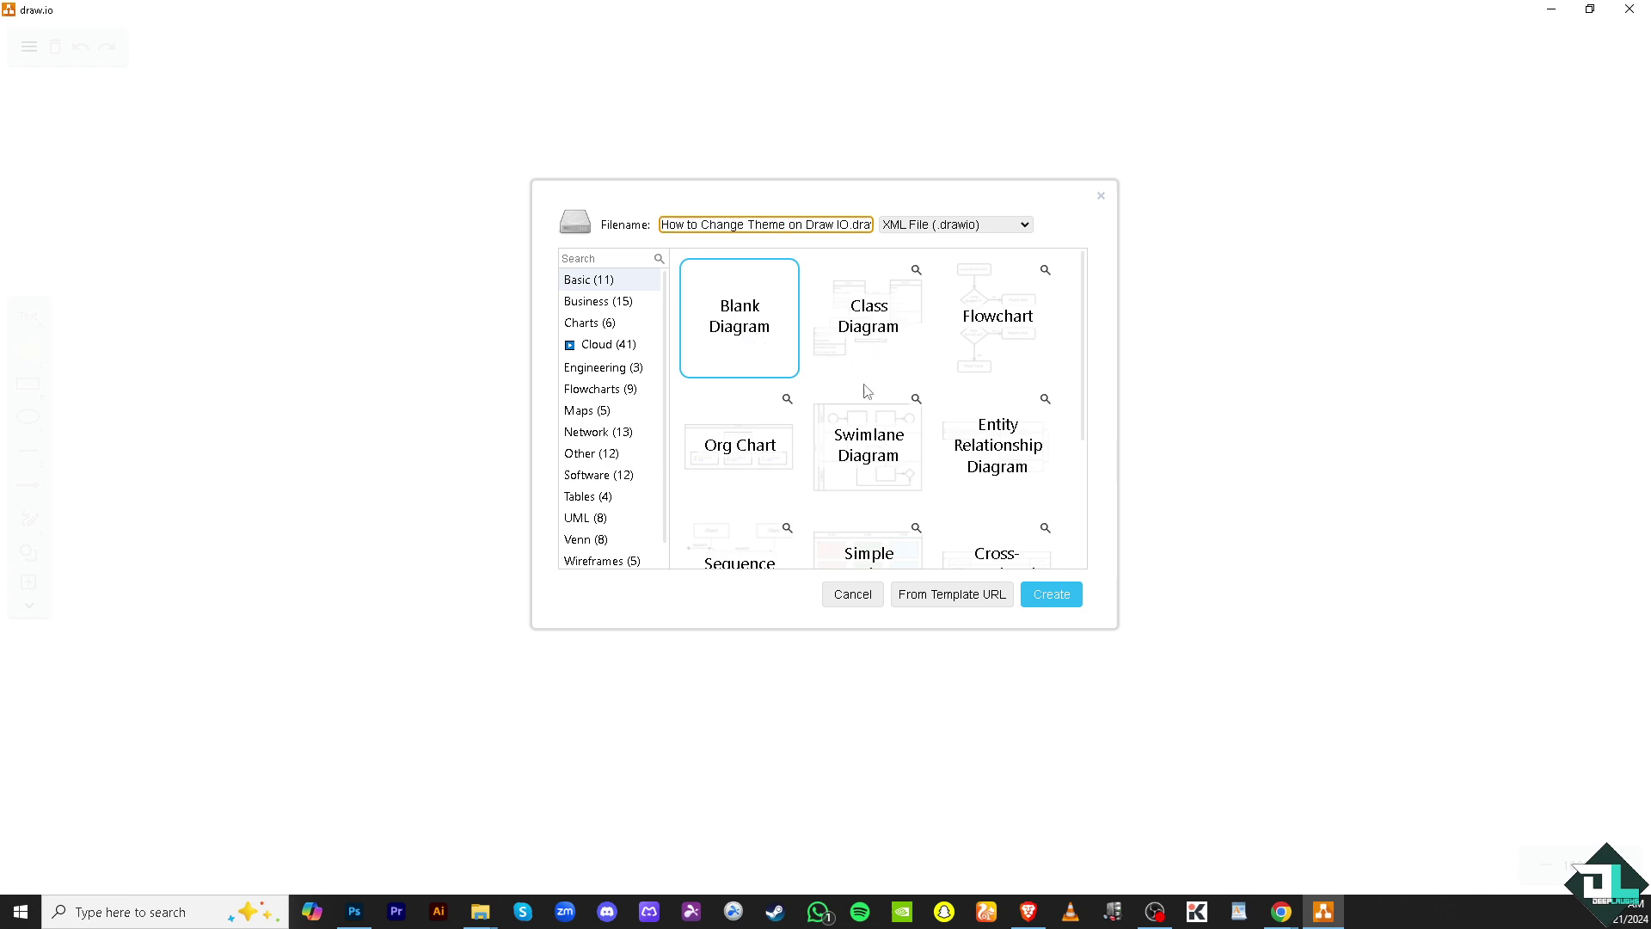
{"action": "left_click", "coordinate": [874, 323]}
{"action": "left_click", "coordinate": [1053, 595]}
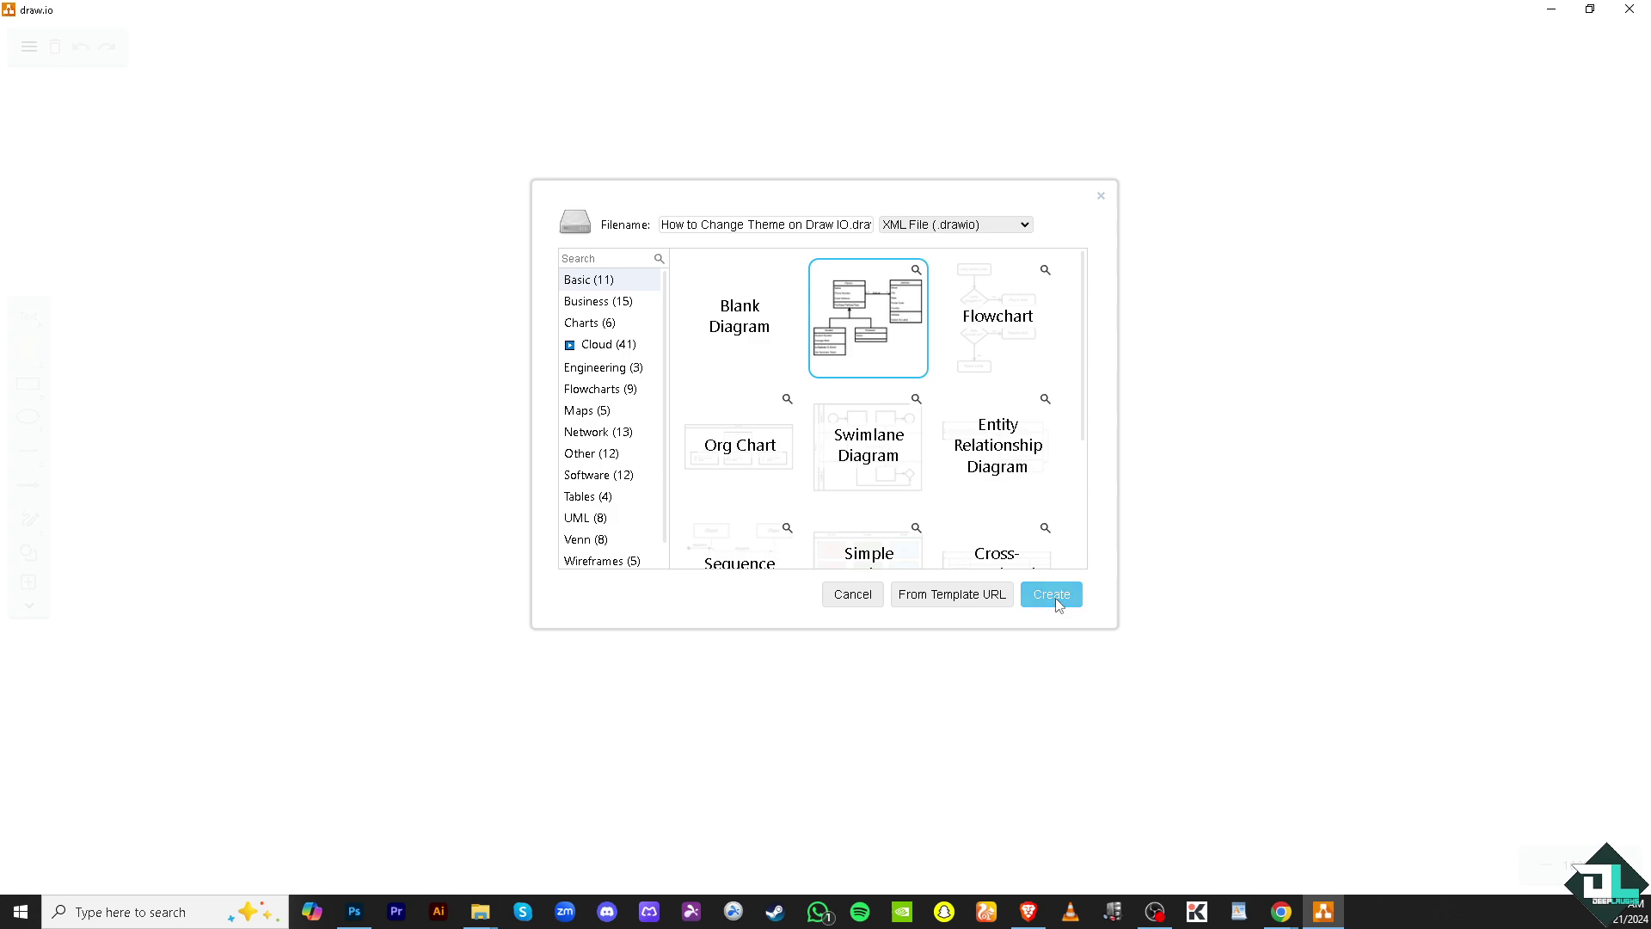
{"action": "scroll", "coordinate": [369, 148], "scroll_direction": "up", "scroll_amount": 2}
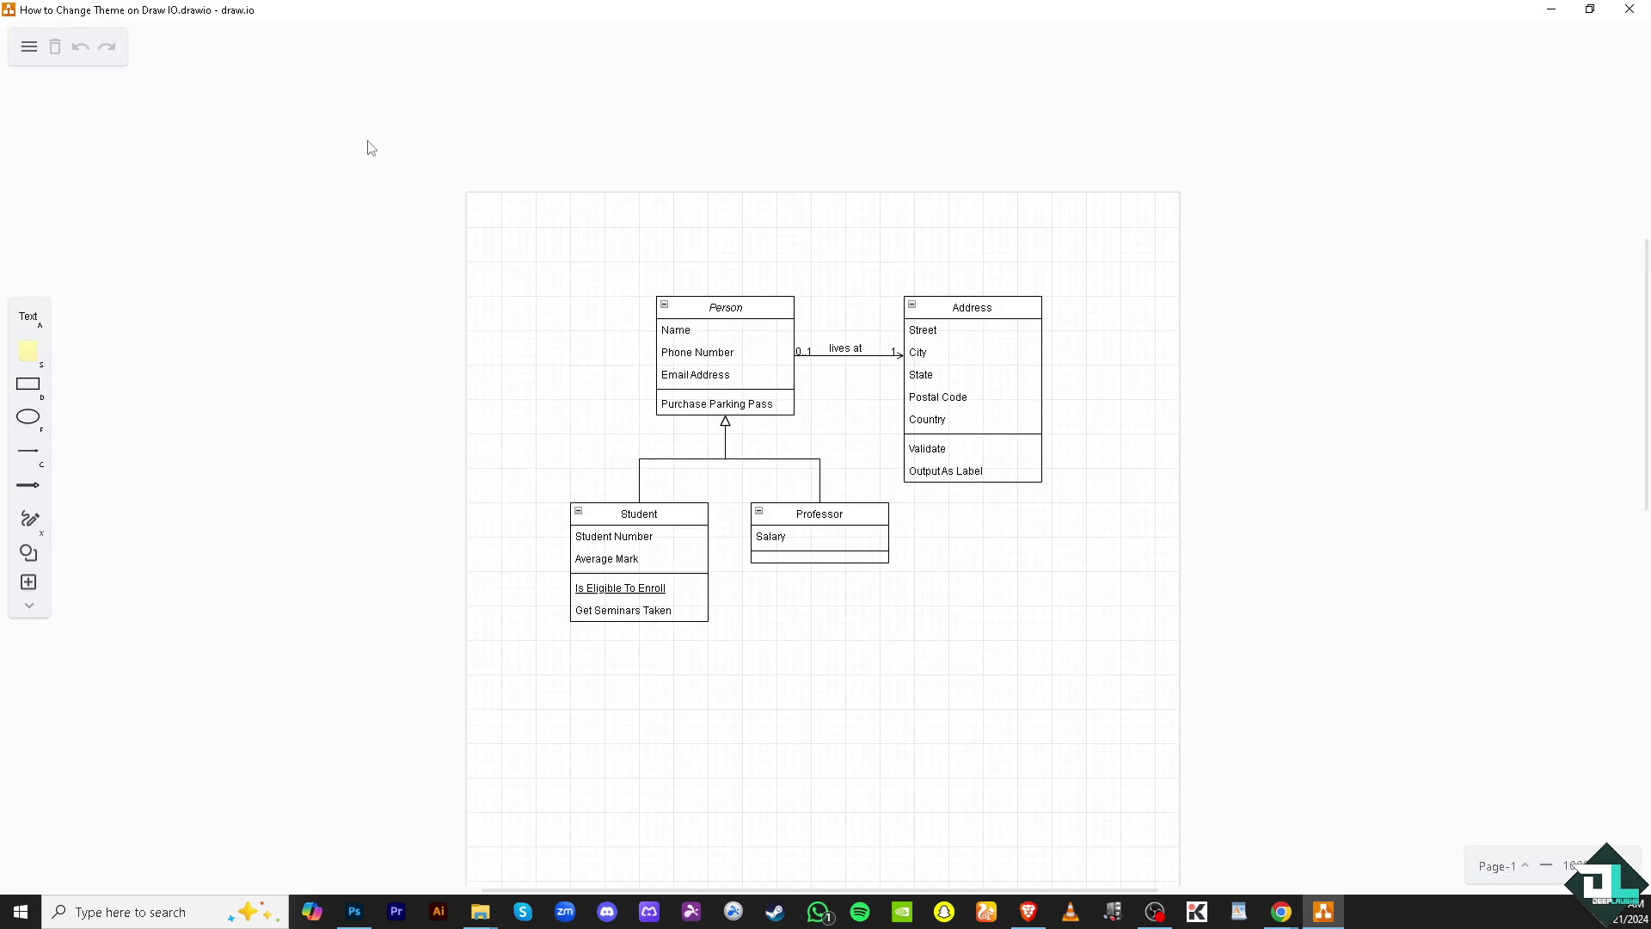
{"action": "scroll", "coordinate": [284, 77], "scroll_direction": "up", "scroll_amount": 2}
{"action": "scroll", "coordinate": [593, 168], "scroll_direction": "up", "scroll_amount": 2}
{"action": "scroll", "coordinate": [619, 302], "scroll_direction": "up", "scroll_amount": 2}
{"action": "scroll", "coordinate": [620, 303], "scroll_direction": "down", "scroll_amount": 2}
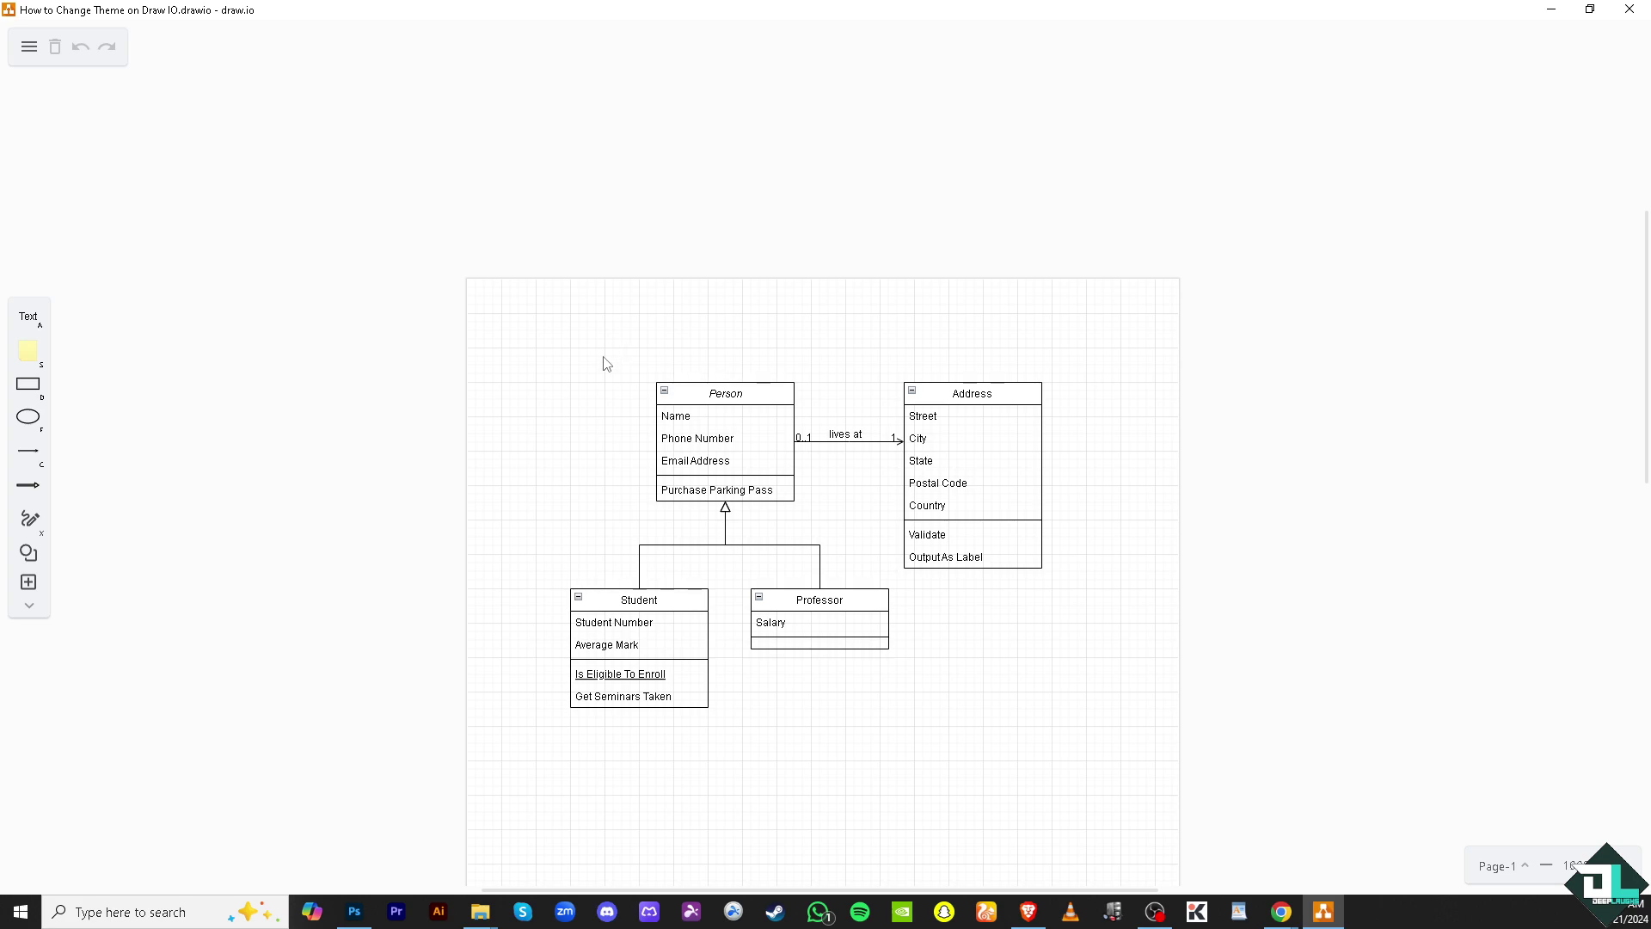
Step: Choose the Atlas theme from the main menu and accept the restart notice
{"action": "left_click", "coordinate": [30, 49]}
{"action": "mouse_move", "coordinate": [78, 73]}
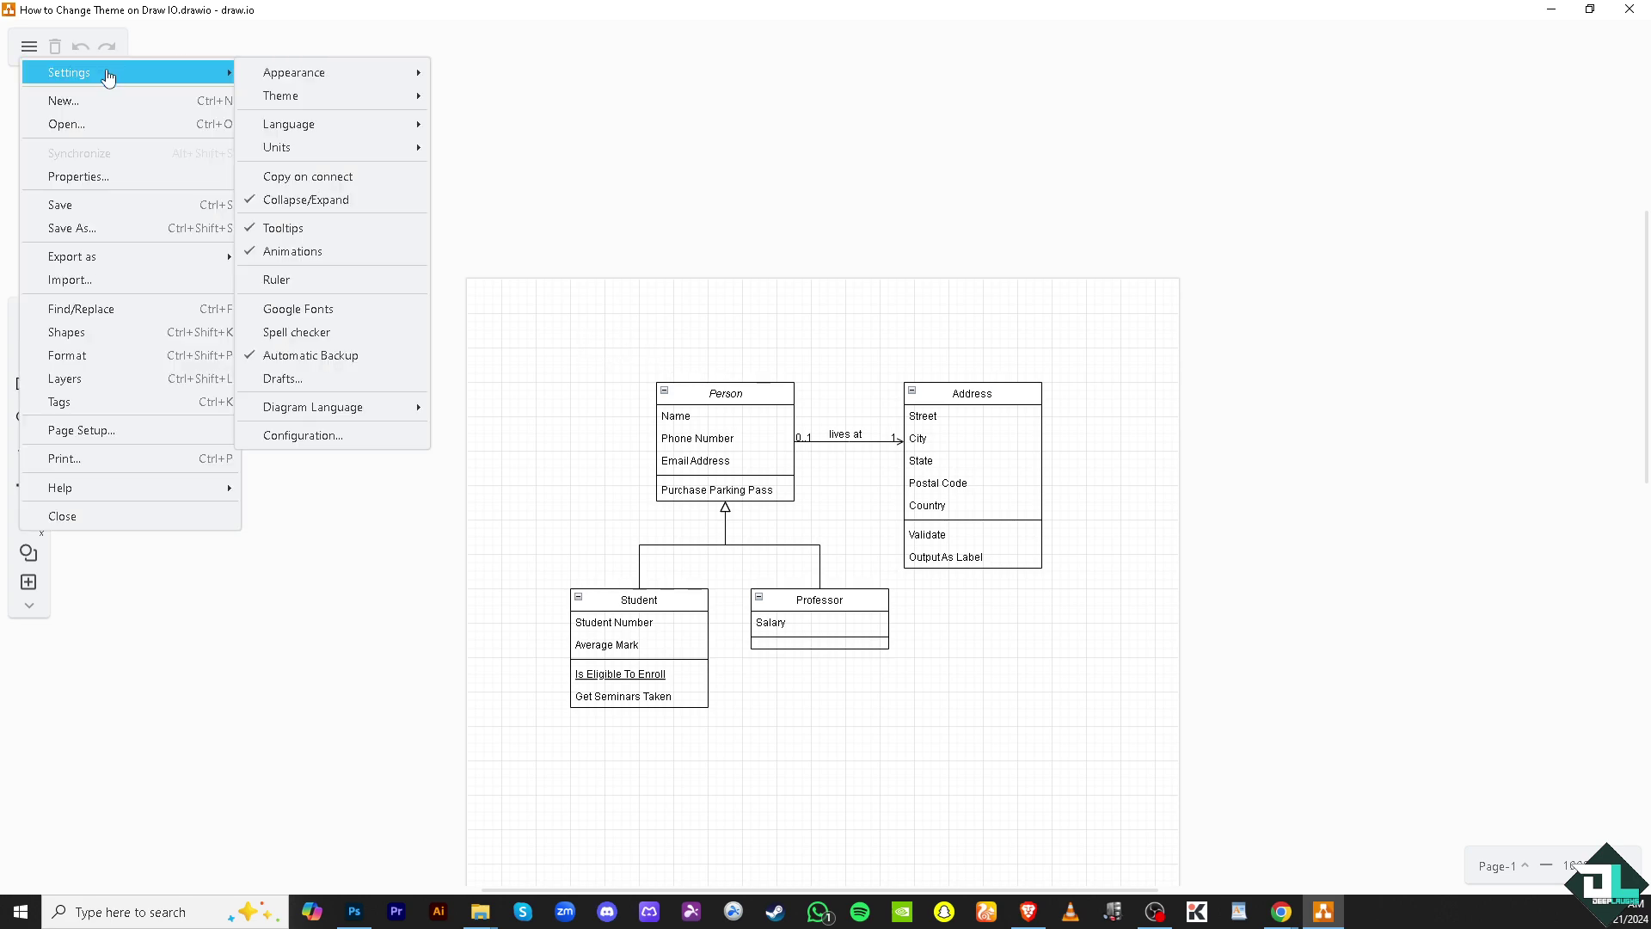
{"action": "mouse_move", "coordinate": [325, 96]}
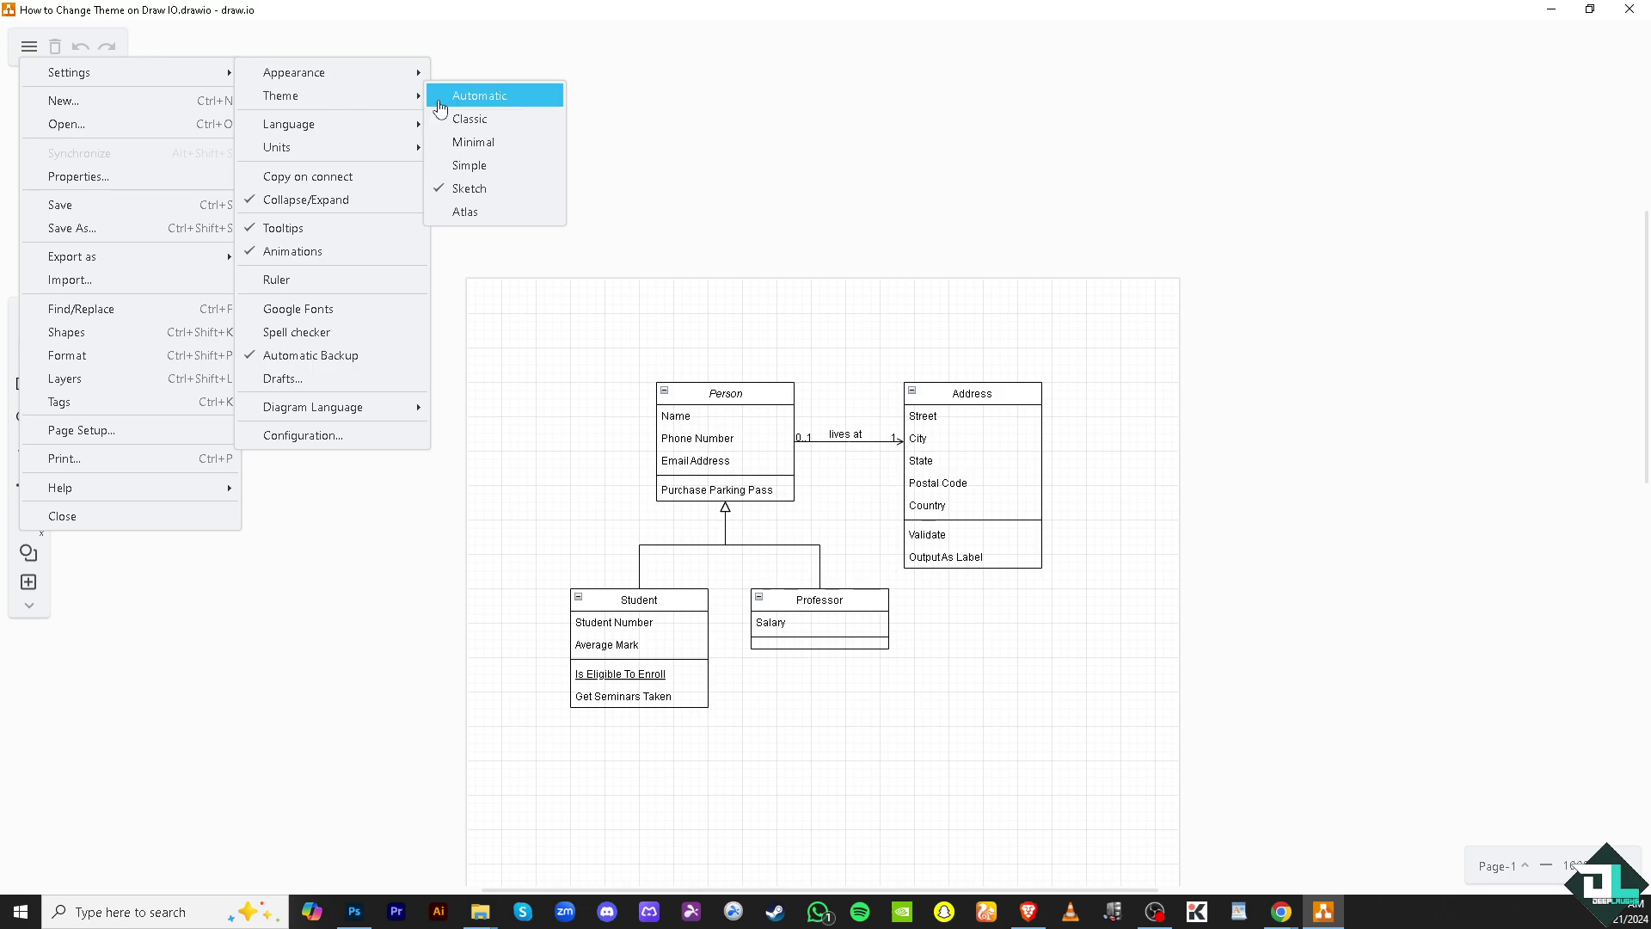
{"action": "left_click", "coordinate": [512, 214]}
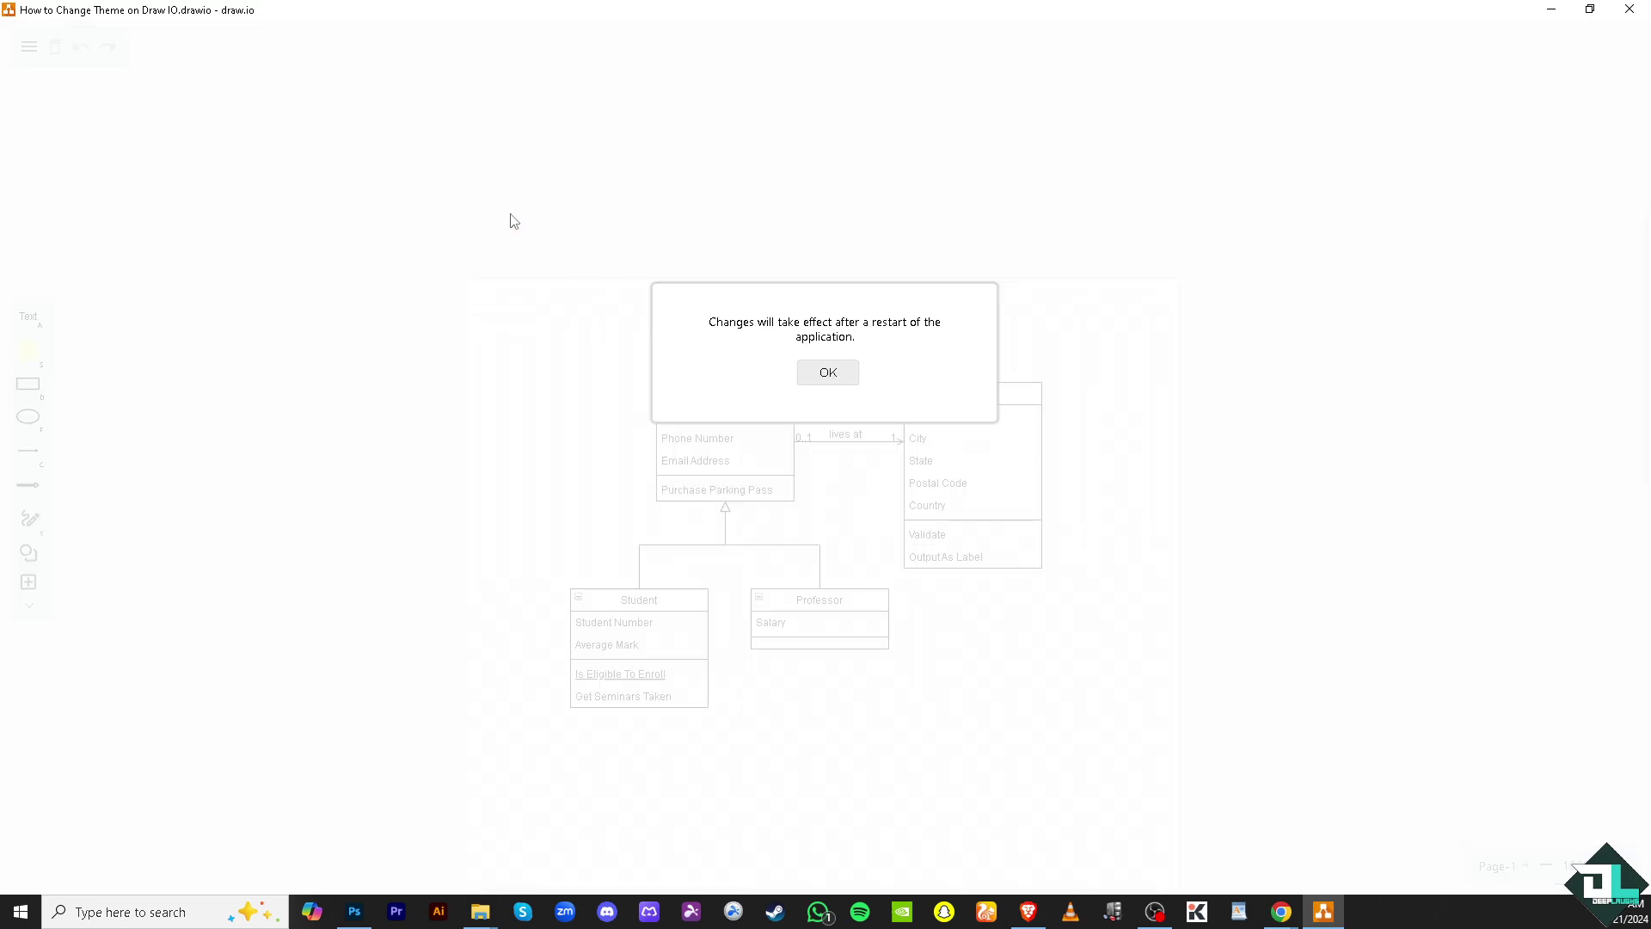
{"action": "left_click", "coordinate": [835, 378]}
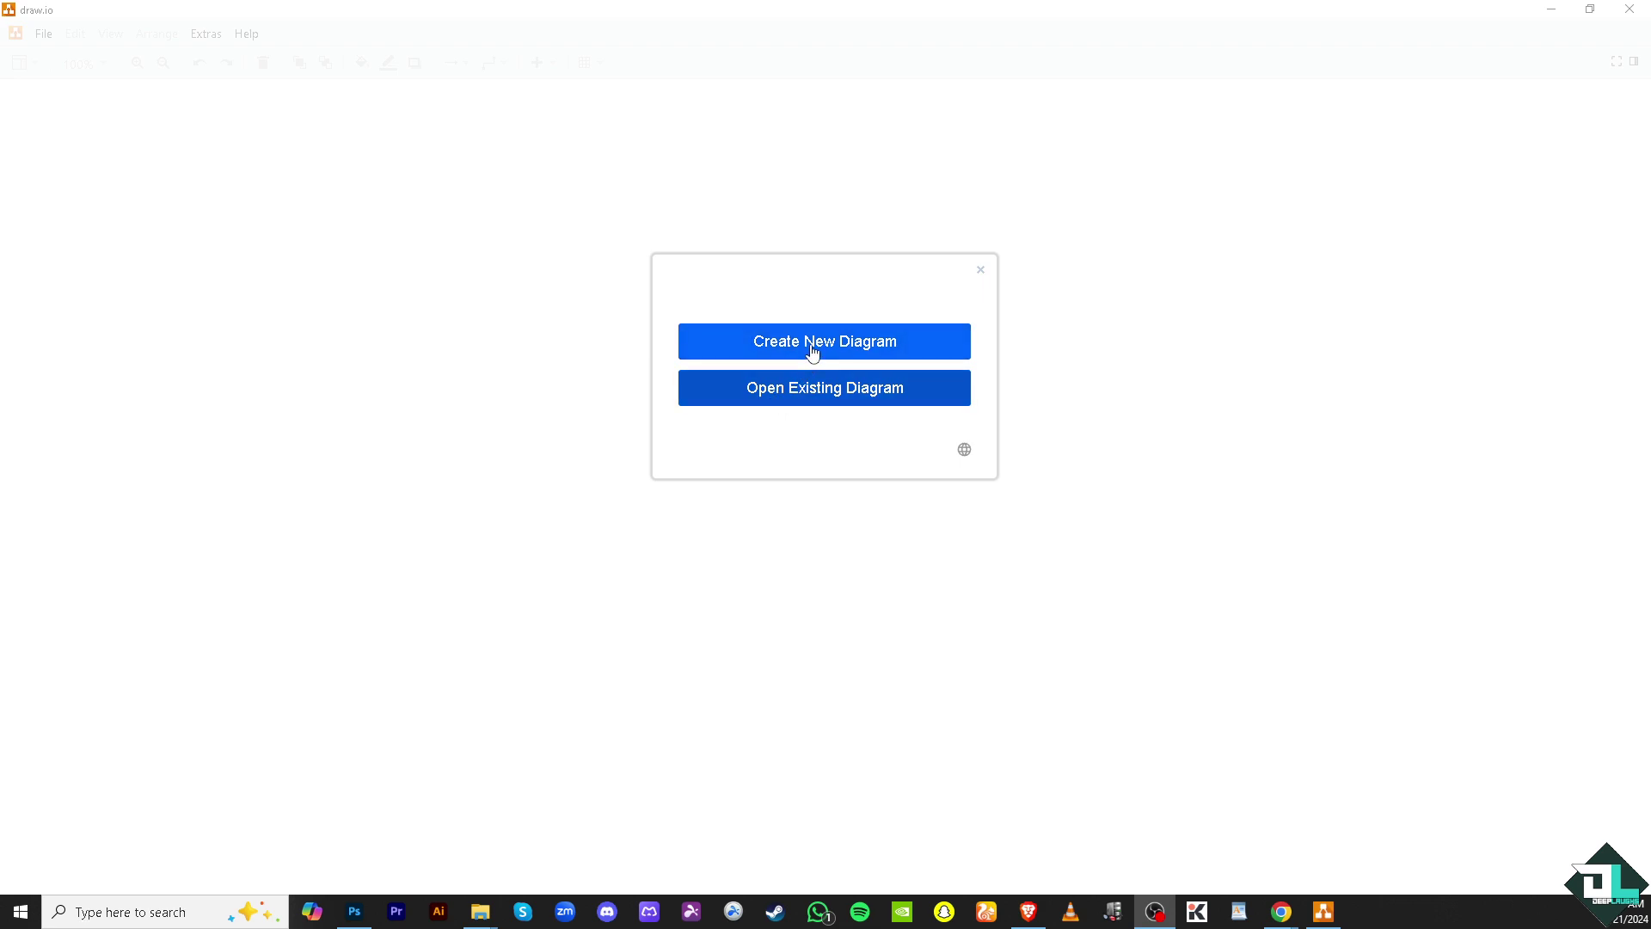
Step: Create an Entity Relationship diagram with Customers, Orders and Shipments tables
{"action": "left_click", "coordinate": [813, 340]}
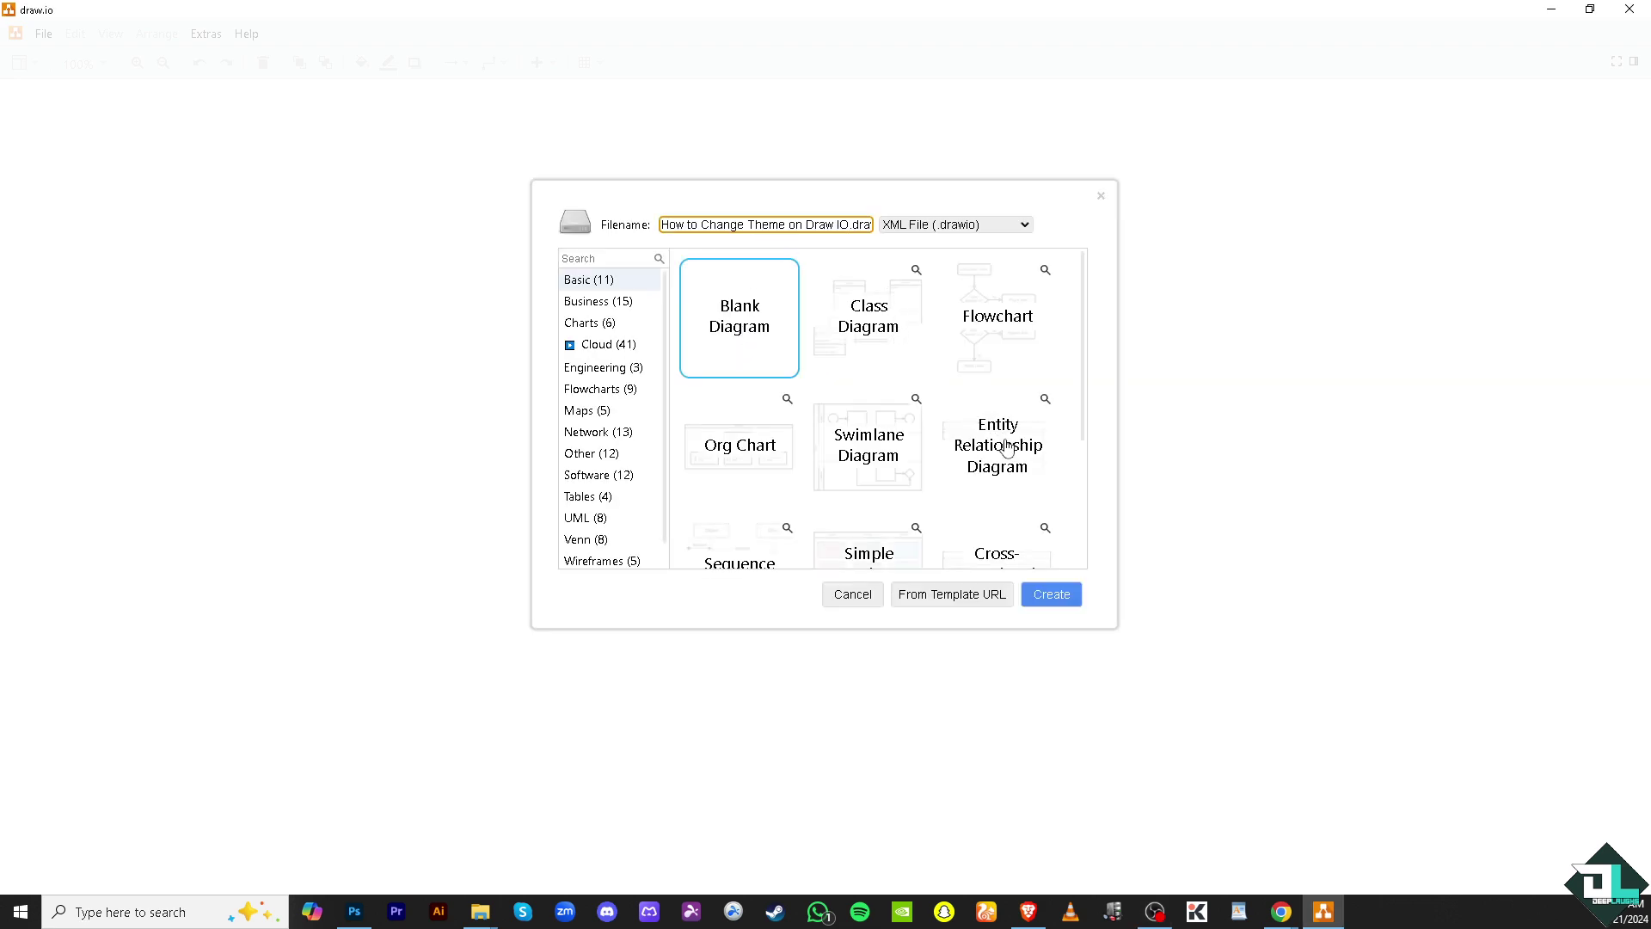
{"action": "left_click", "coordinate": [1005, 444]}
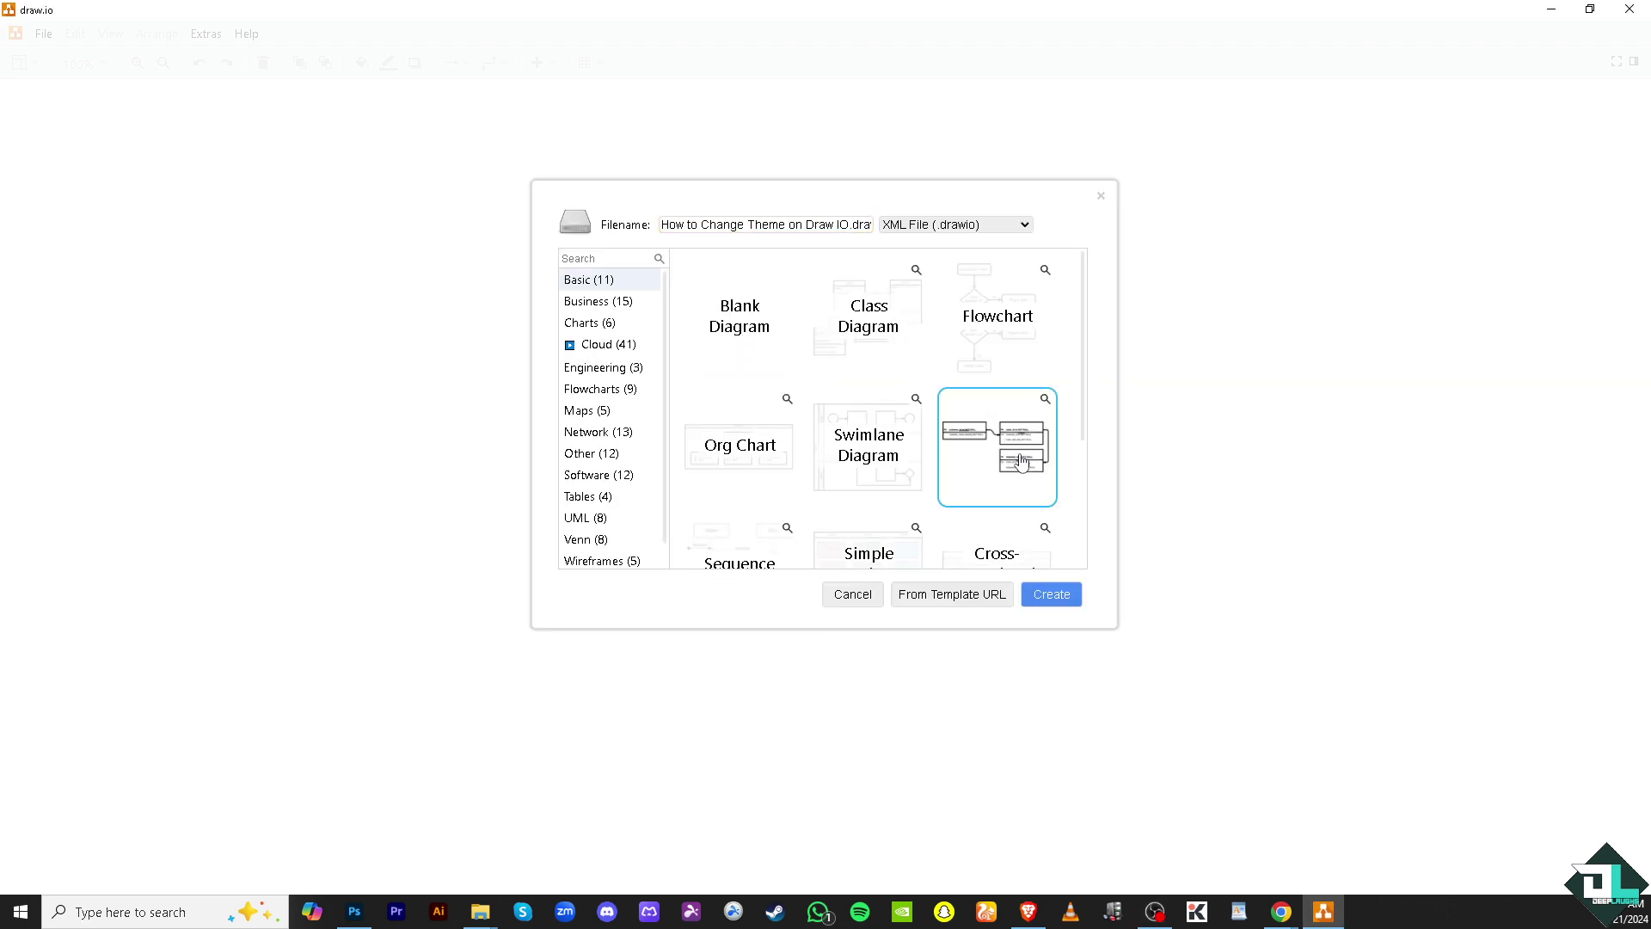
{"action": "left_click", "coordinate": [1054, 595]}
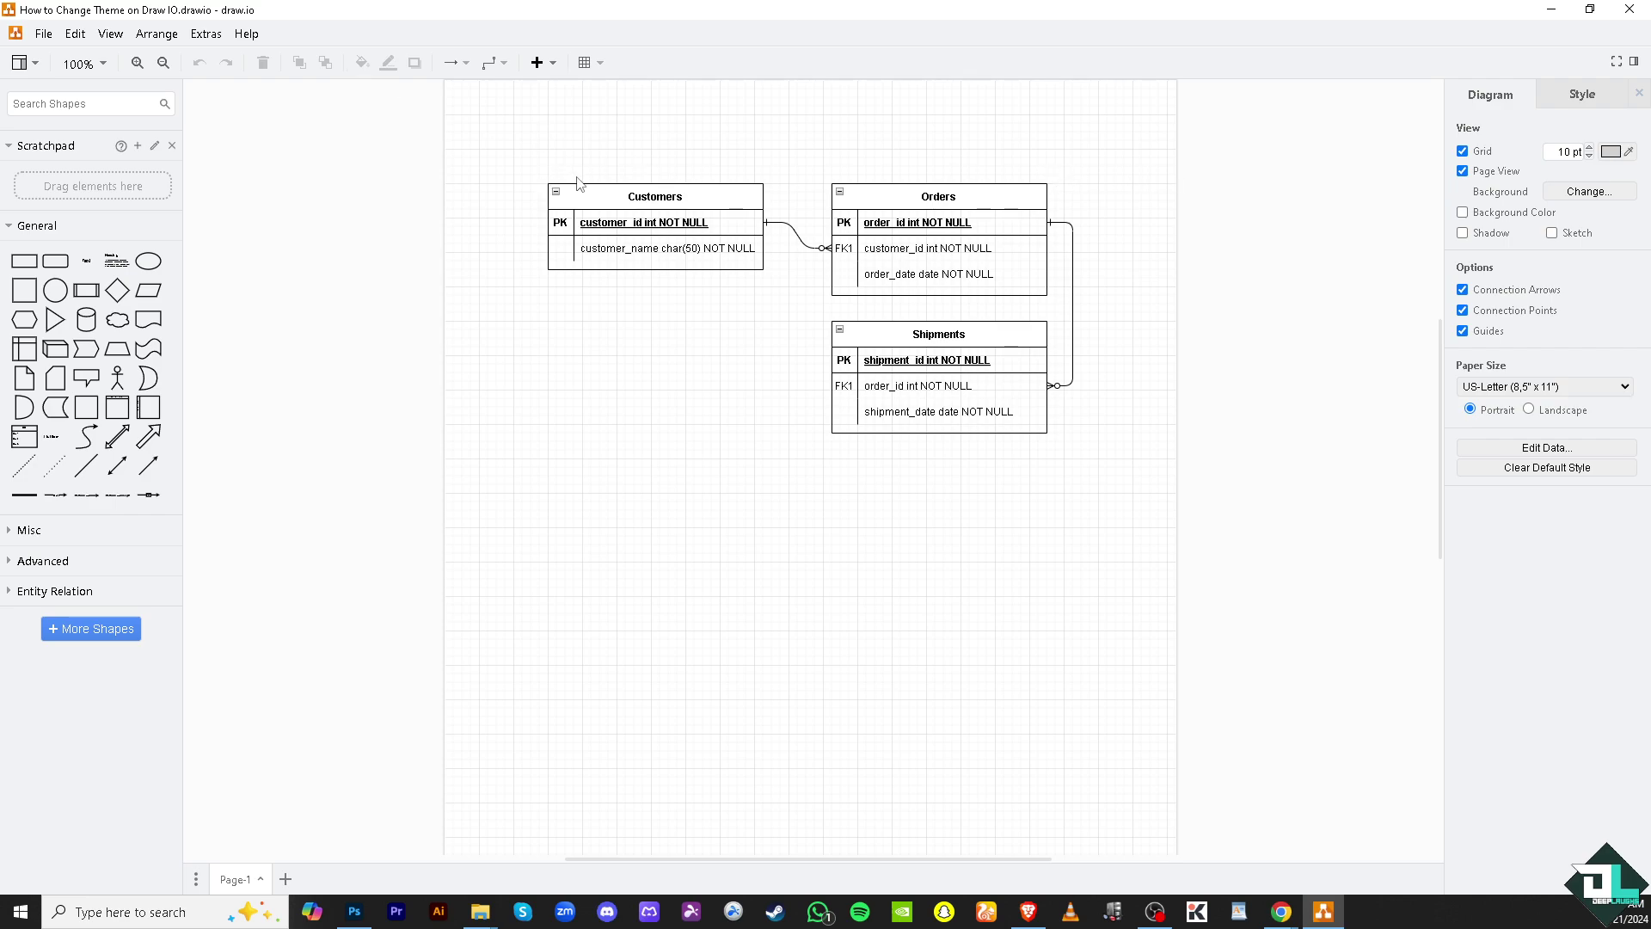
{"action": "left_click", "coordinate": [206, 33]}
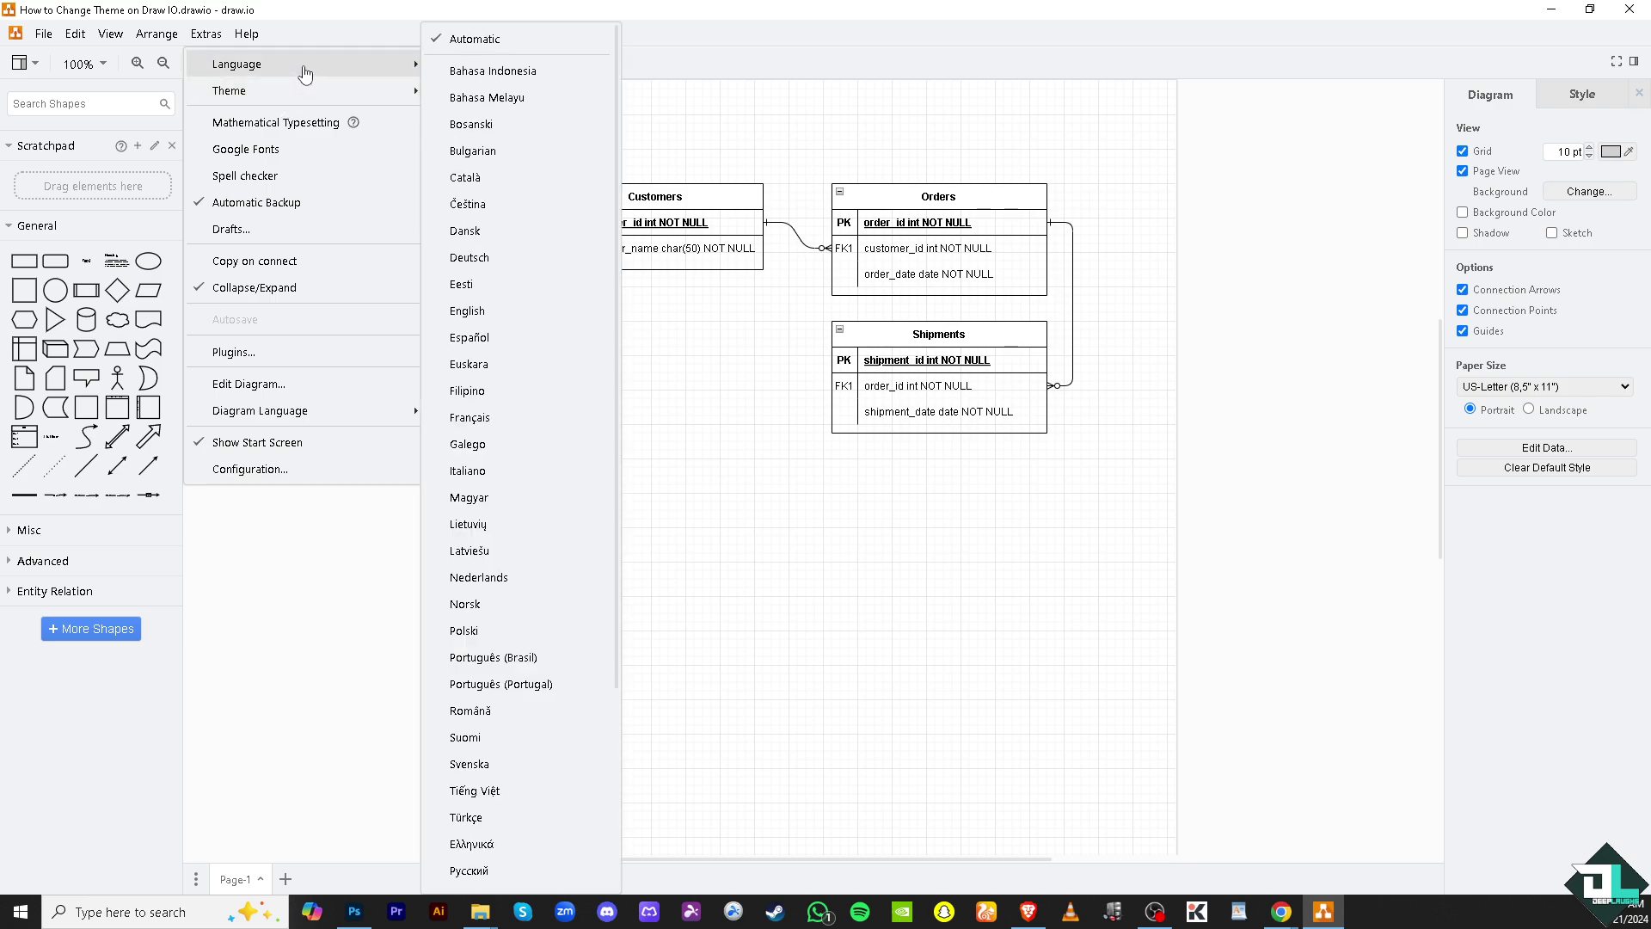
{"action": "mouse_move", "coordinate": [258, 91]}
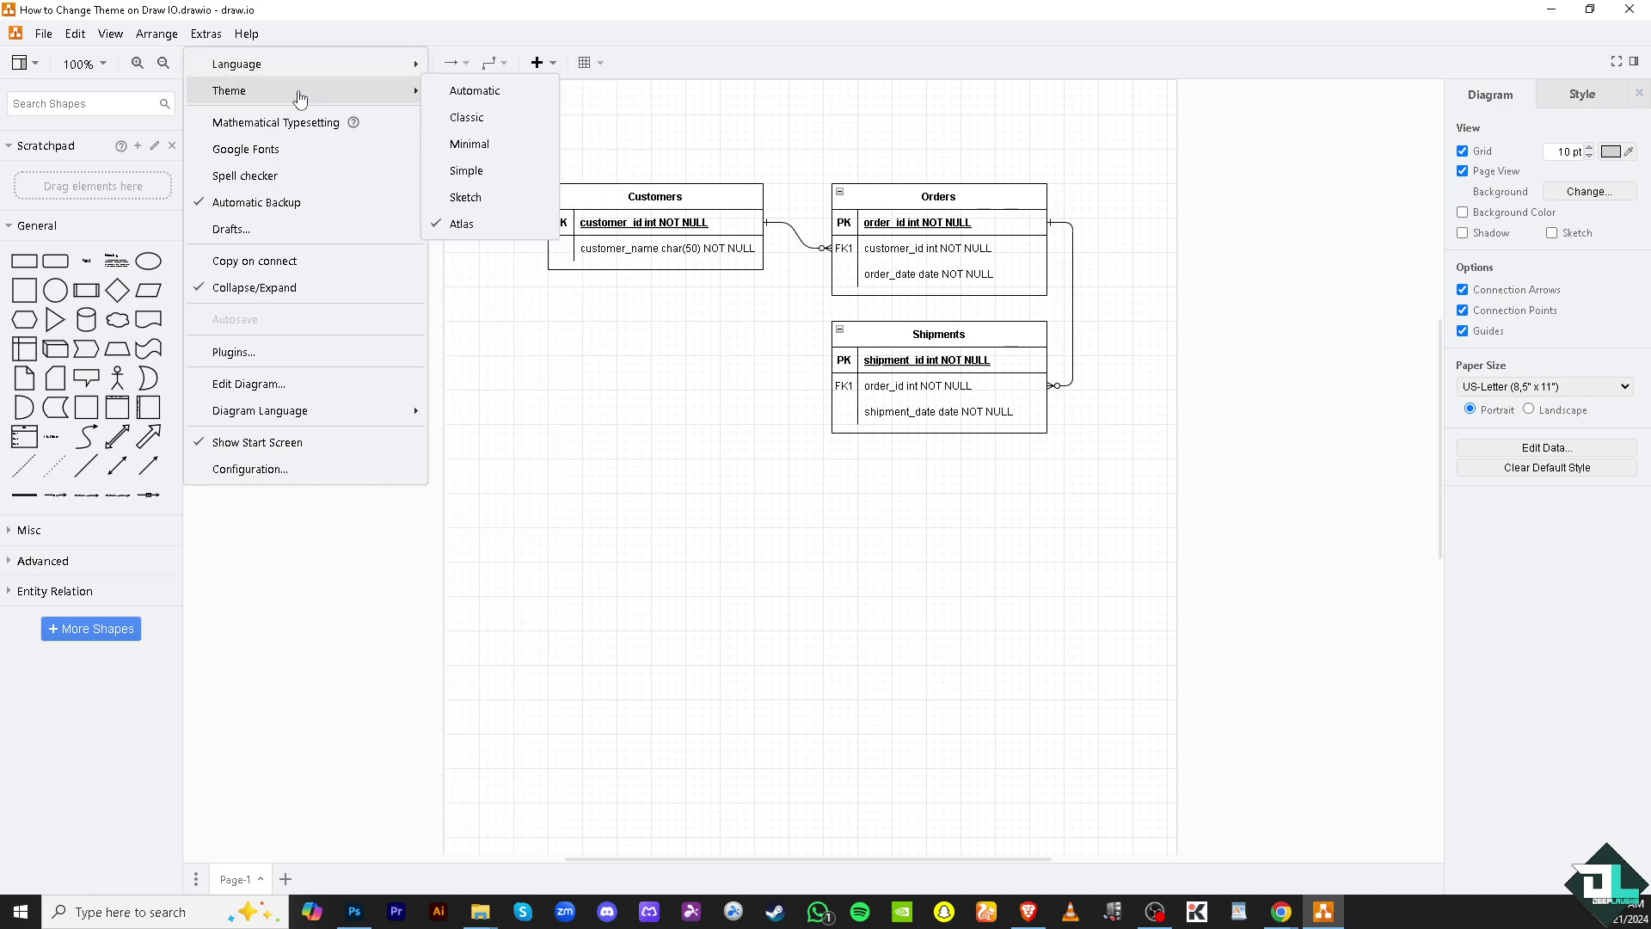
{"action": "right_click", "coordinate": [666, 353]}
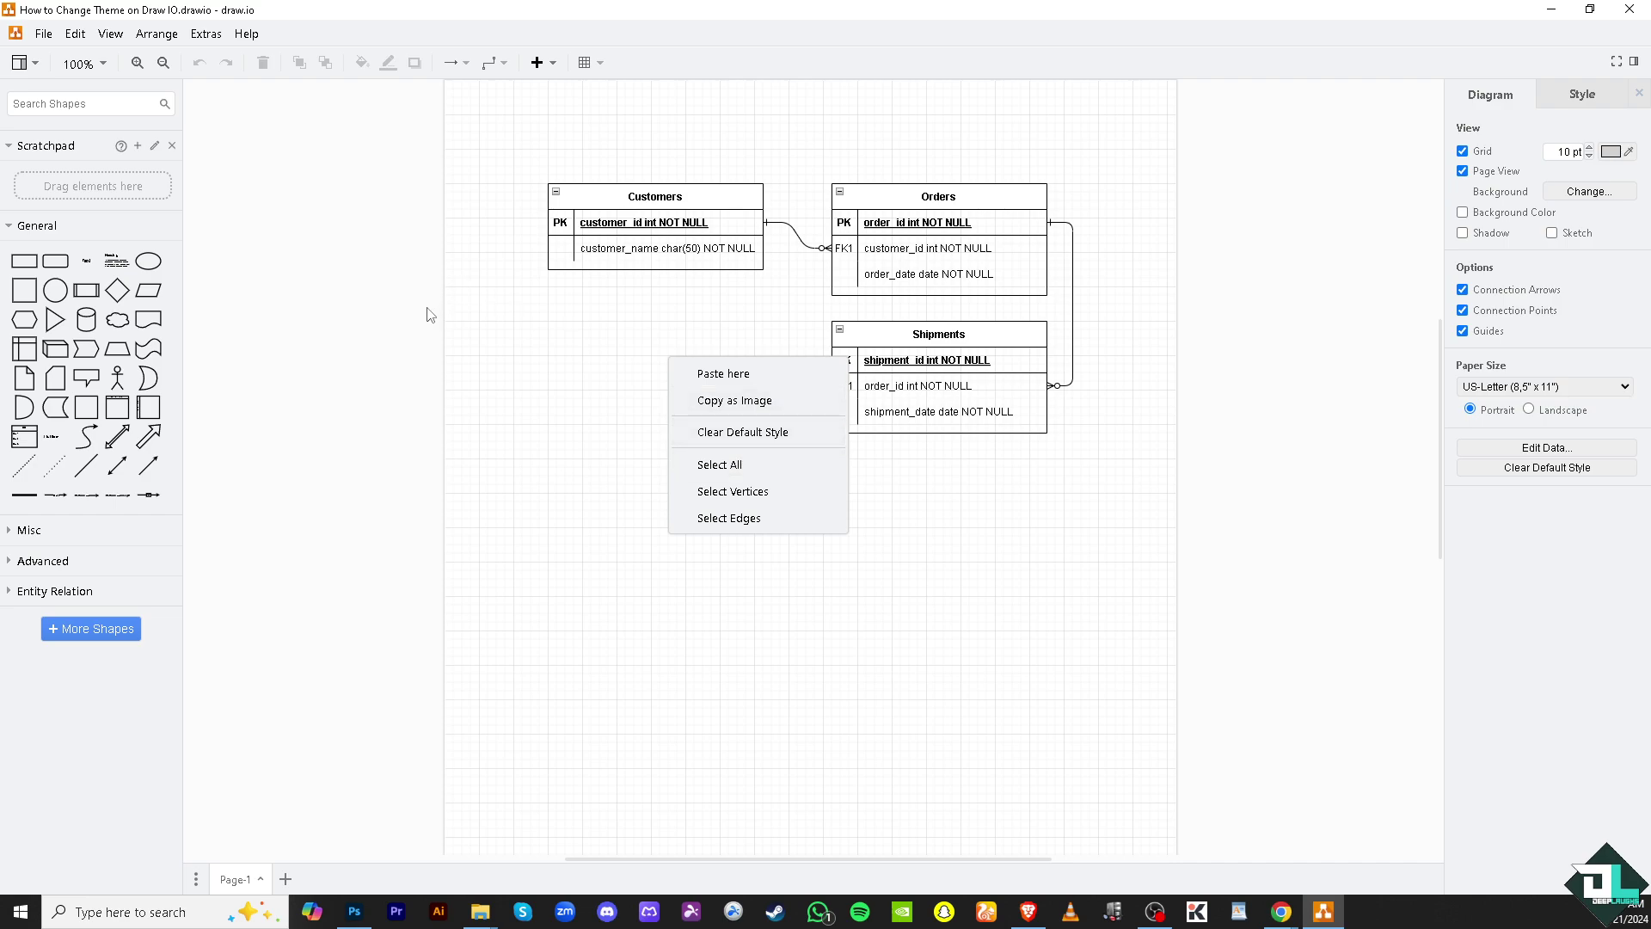